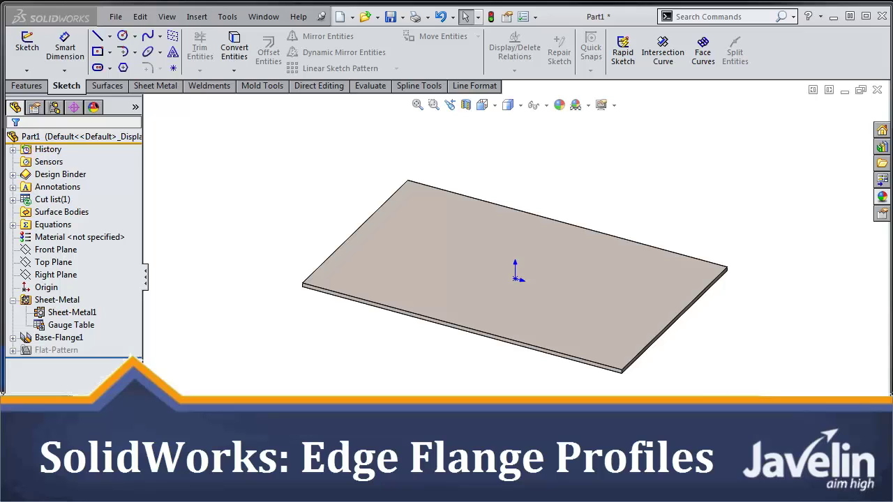
Create Edge-Flange9 with 0.5 in blind flanges on the front, right, back and left plate edges
{"action": "left_click", "coordinate": [173, 87]}
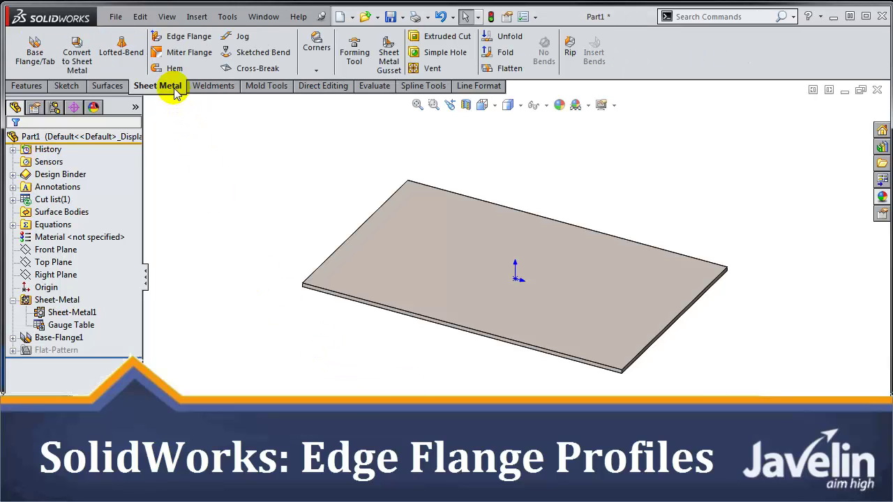
{"action": "left_click", "coordinate": [187, 38]}
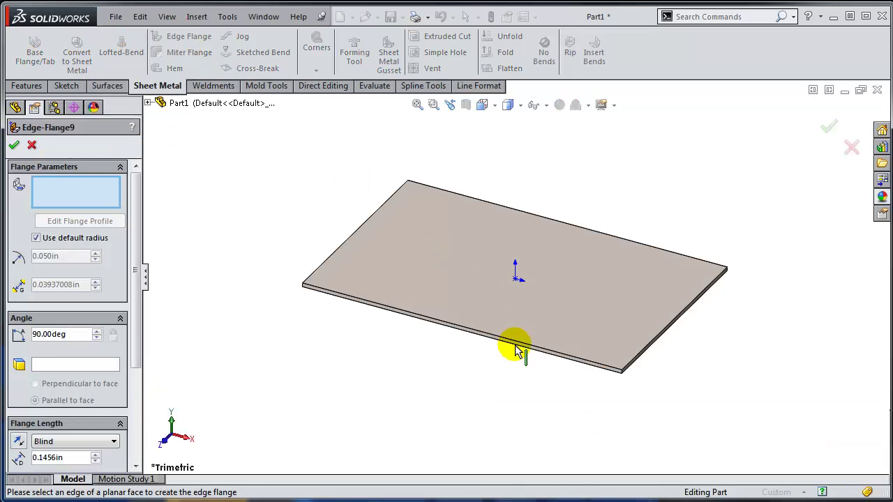
{"action": "left_click", "coordinate": [516, 351]}
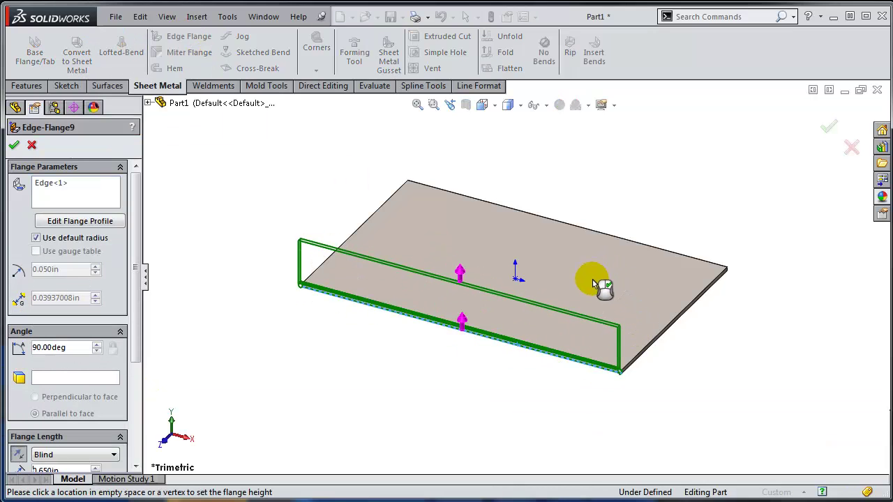
{"action": "left_click", "coordinate": [670, 321]}
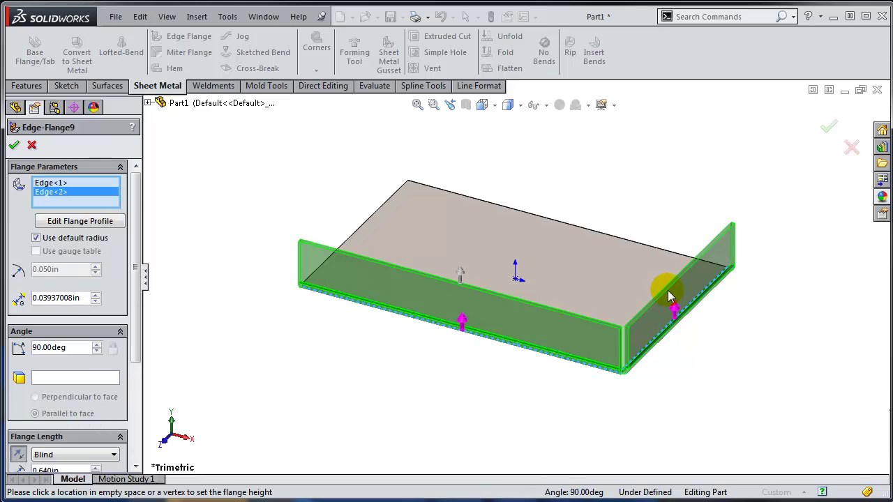
{"action": "left_click", "coordinate": [652, 251]}
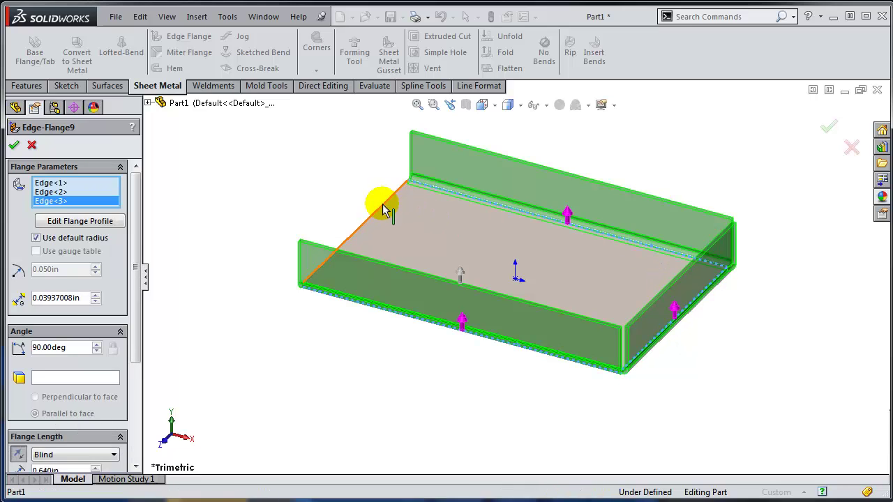
{"action": "left_click", "coordinate": [383, 204]}
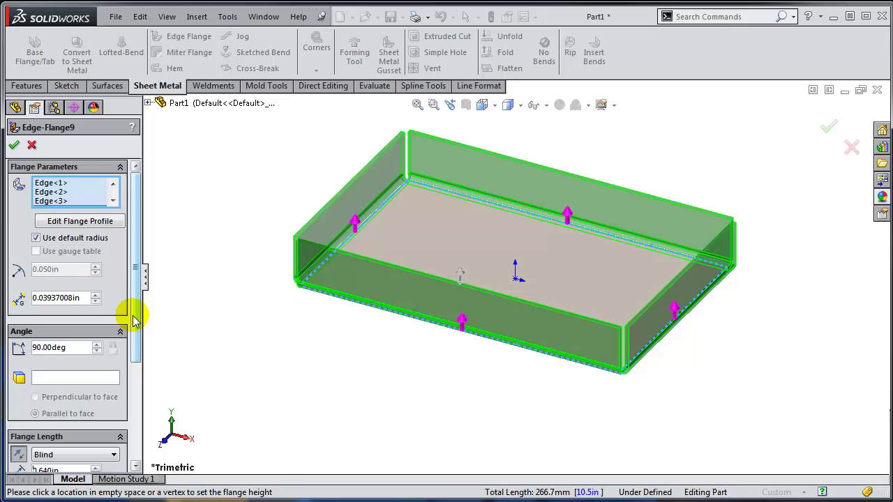
{"action": "left_click_drag", "start_coordinate": [134, 321], "coordinate": [124, 385]}
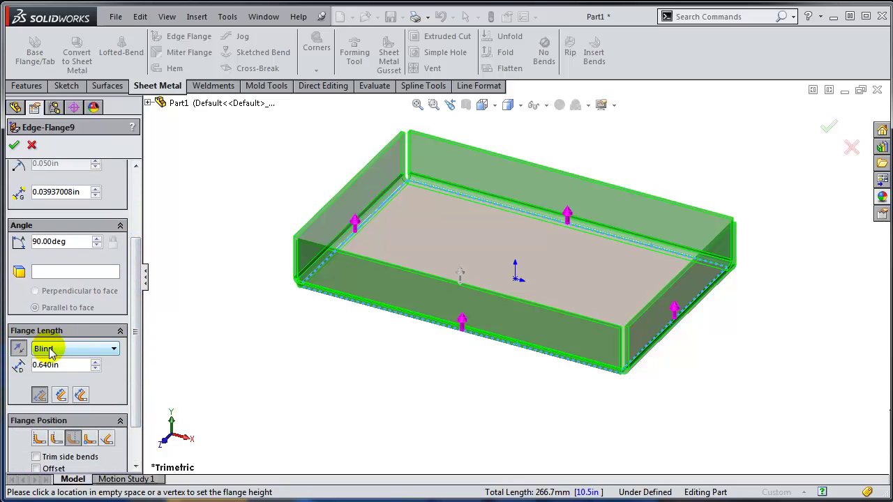
{"action": "double_click", "coordinate": [80, 367]}
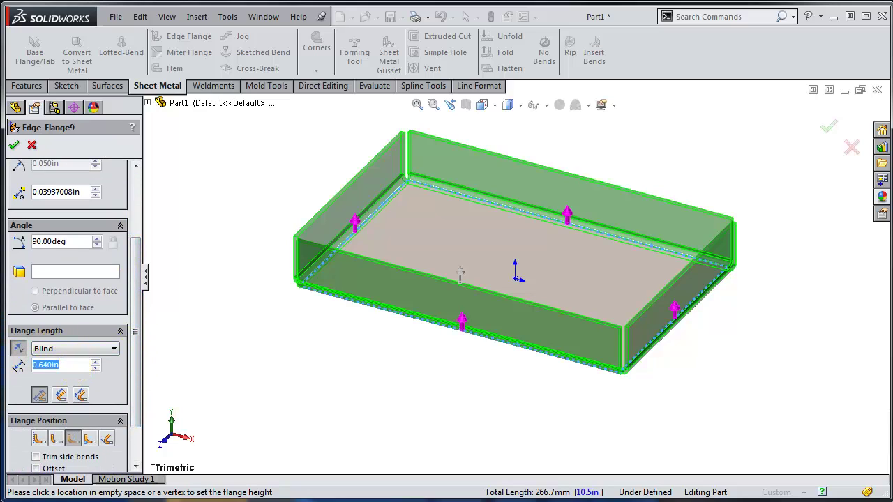
{"action": "type", "text": "0.5"}
{"action": "key", "text": "Return"}
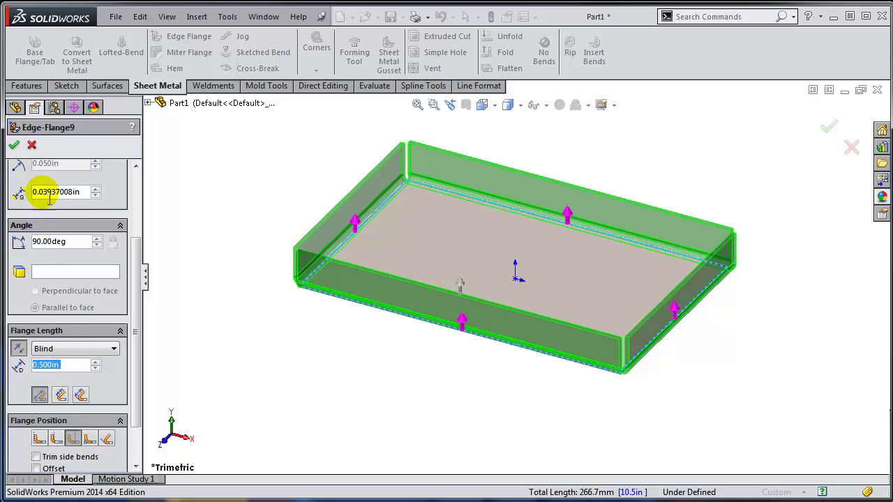
{"action": "left_click", "coordinate": [15, 145]}
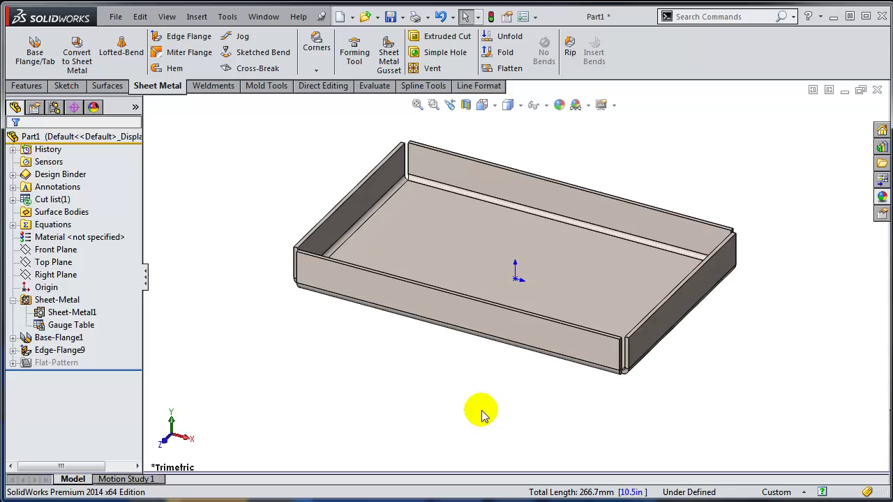
Begin a new edge flange on the front and right top rims, then choose the front edge (Edge<1>)
{"action": "scroll", "coordinate": [622, 323], "scroll_direction": "down", "scroll_amount": 3}
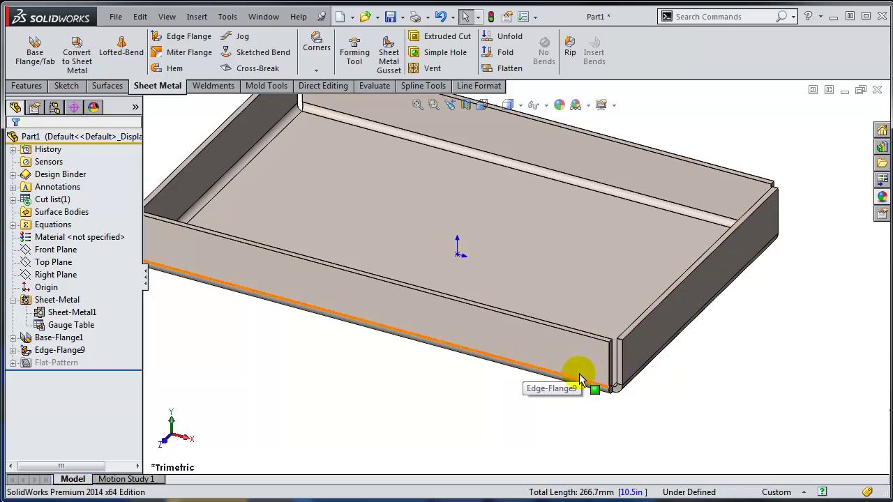
{"action": "scroll", "coordinate": [579, 373], "scroll_direction": "up", "scroll_amount": 3}
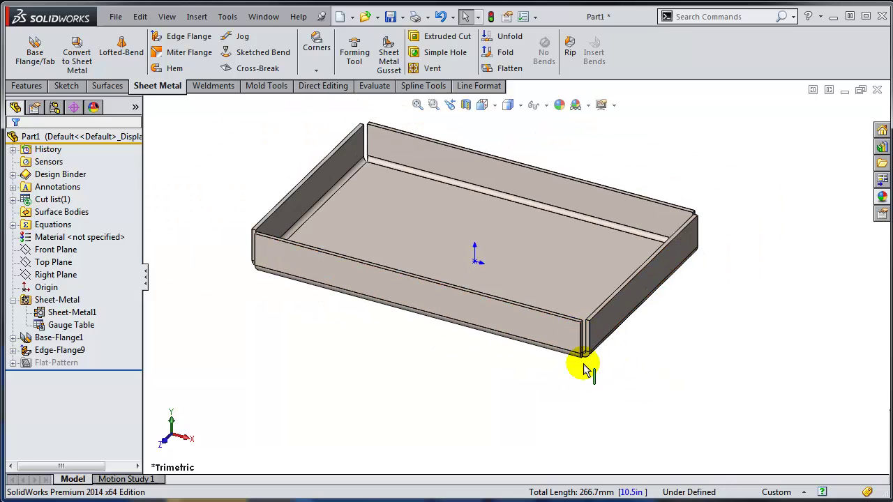
{"action": "left_click", "coordinate": [171, 38]}
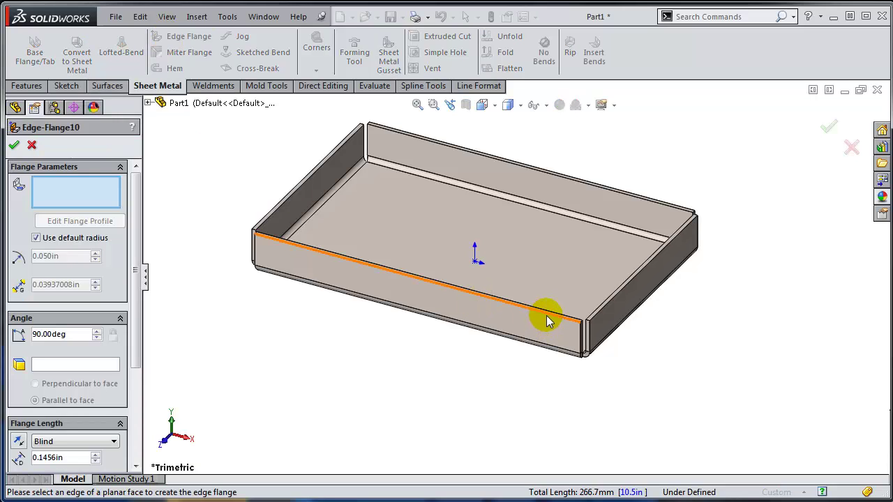
{"action": "left_click", "coordinate": [549, 322]}
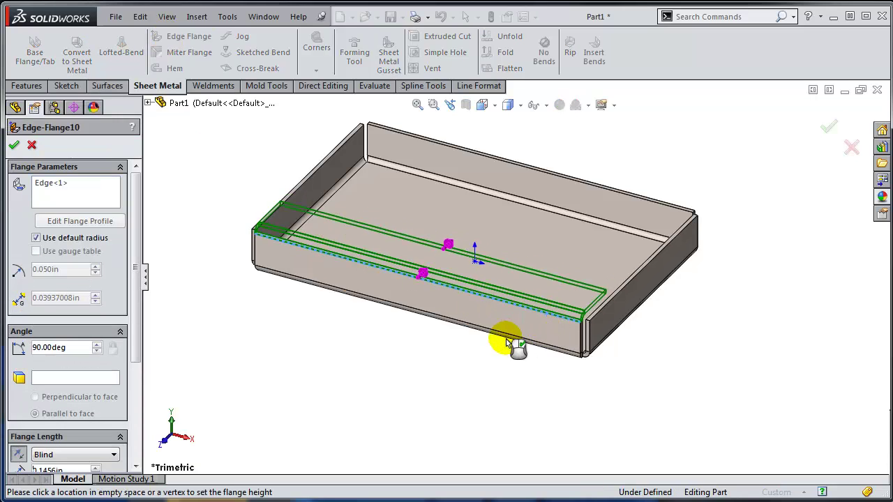
{"action": "left_click", "coordinate": [428, 370]}
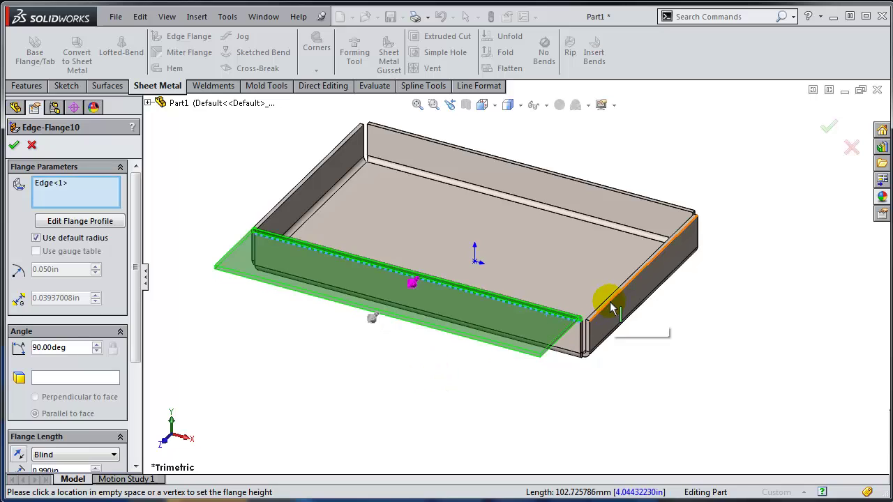
{"action": "left_click", "coordinate": [611, 308]}
{"action": "middle_click_drag", "start_coordinate": [588, 295], "coordinate": [116, 454]}
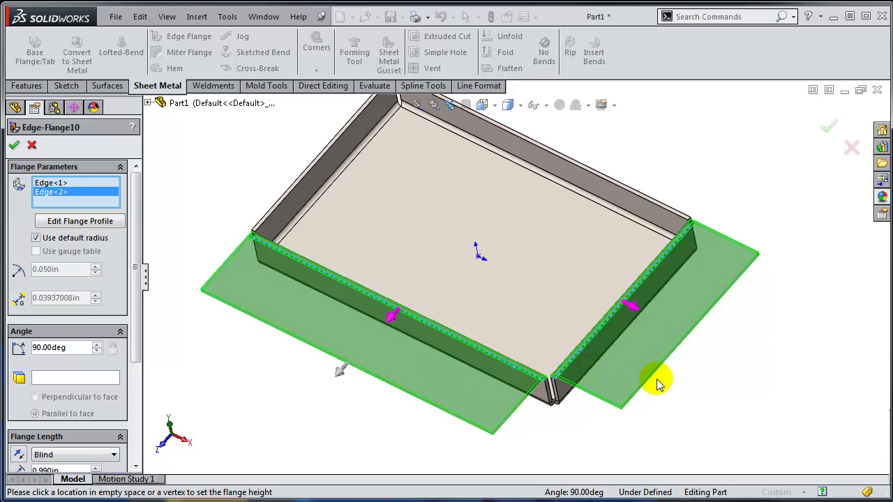
{"action": "left_click", "coordinate": [68, 184]}
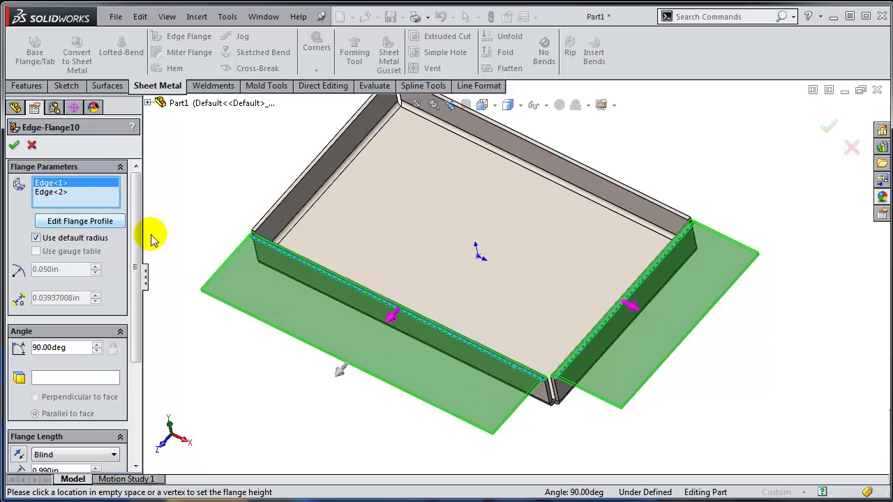
Open the front flange's profile sketch and shorten its bottom line between the tray walls
{"action": "left_click", "coordinate": [78, 222]}
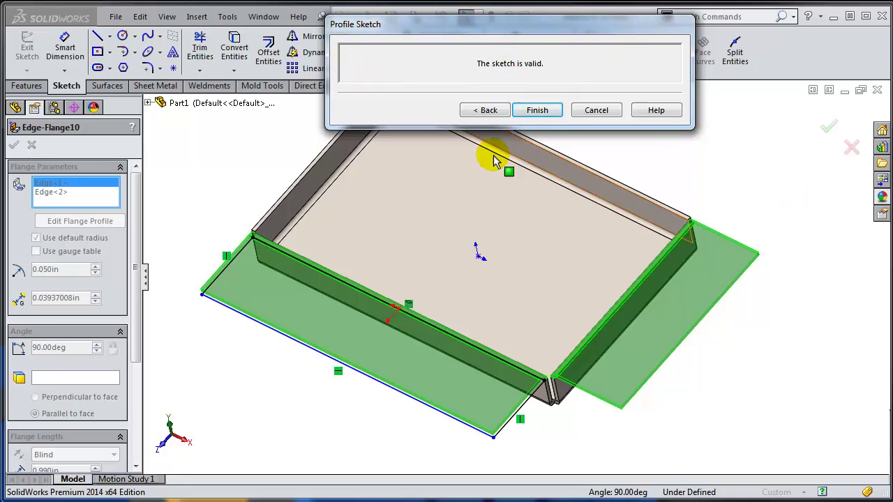
{"action": "left_click", "coordinate": [228, 271]}
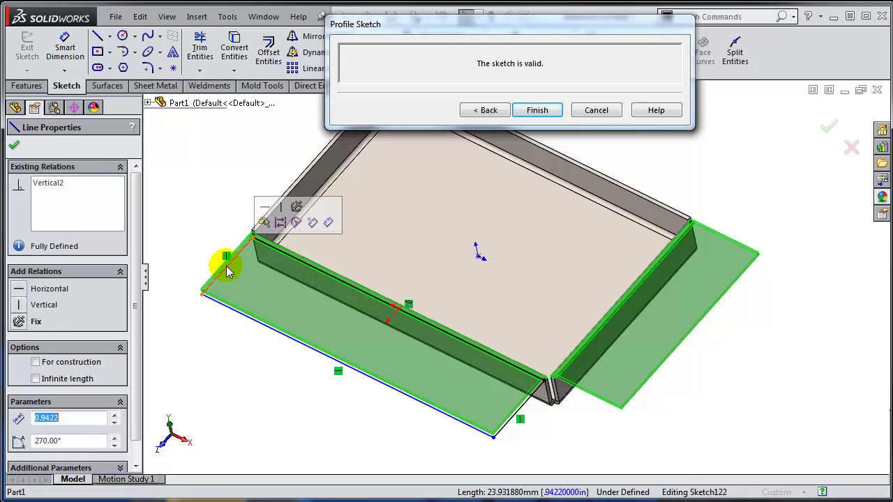
{"action": "left_click", "coordinate": [522, 419]}
{"action": "left_click", "coordinate": [514, 416]}
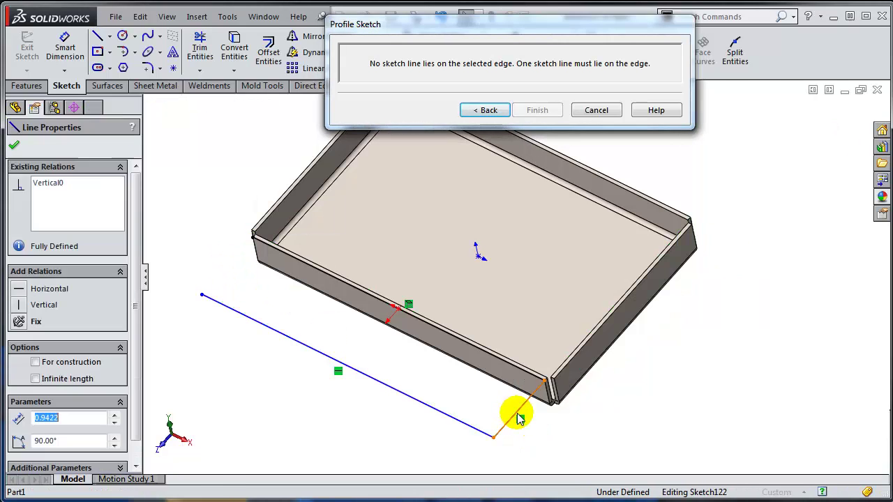
{"action": "left_click", "coordinate": [527, 438]}
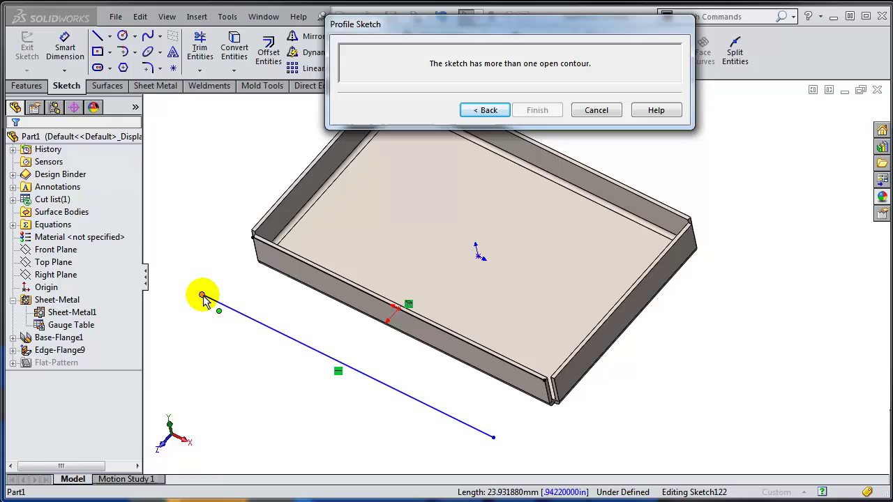
{"action": "left_click_drag", "start_coordinate": [202, 295], "coordinate": [268, 326]}
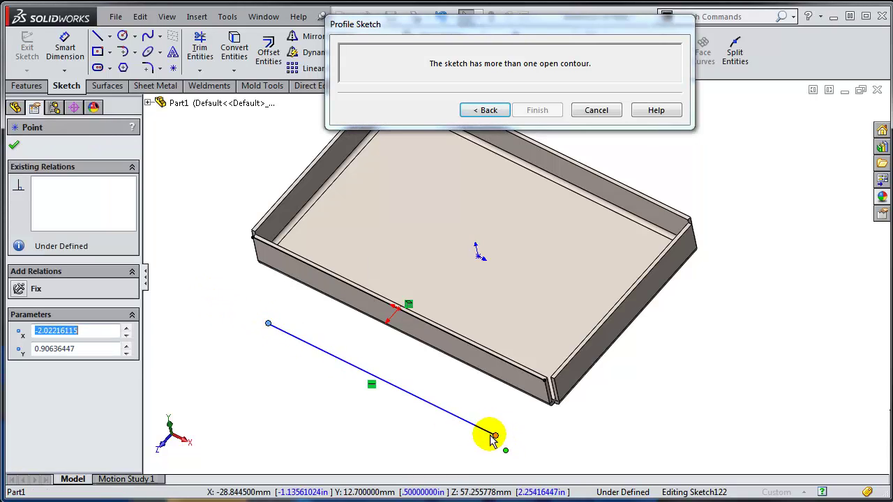
{"action": "left_click_drag", "start_coordinate": [493, 433], "coordinate": [440, 417]}
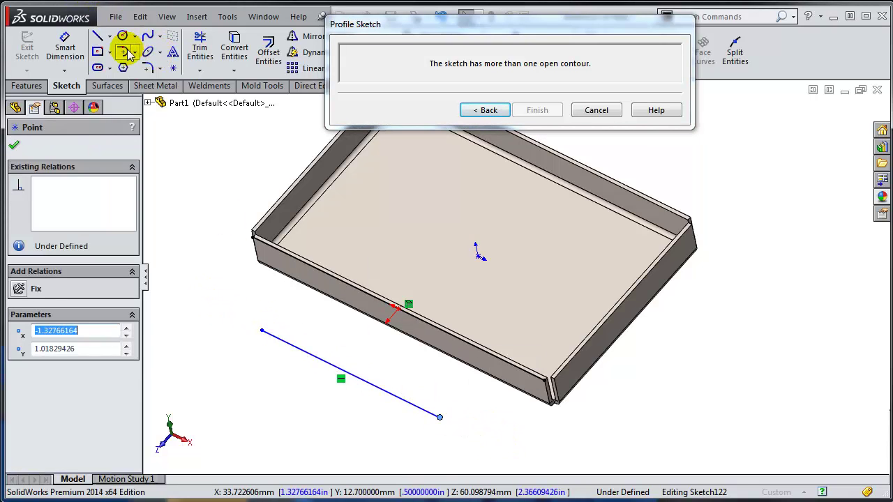
Draw tangent arcs rounding the line's ends up to the box corners
{"action": "left_click", "coordinate": [123, 52]}
{"action": "left_click", "coordinate": [263, 329]}
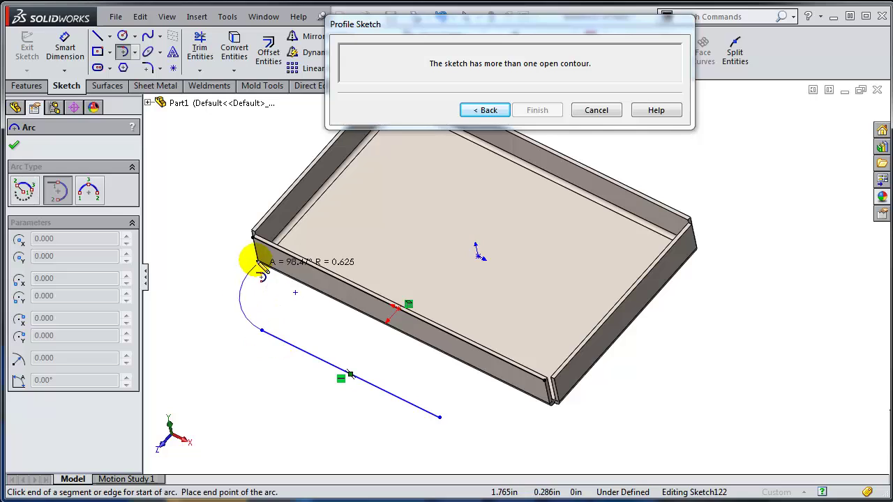
{"action": "left_click", "coordinate": [252, 238]}
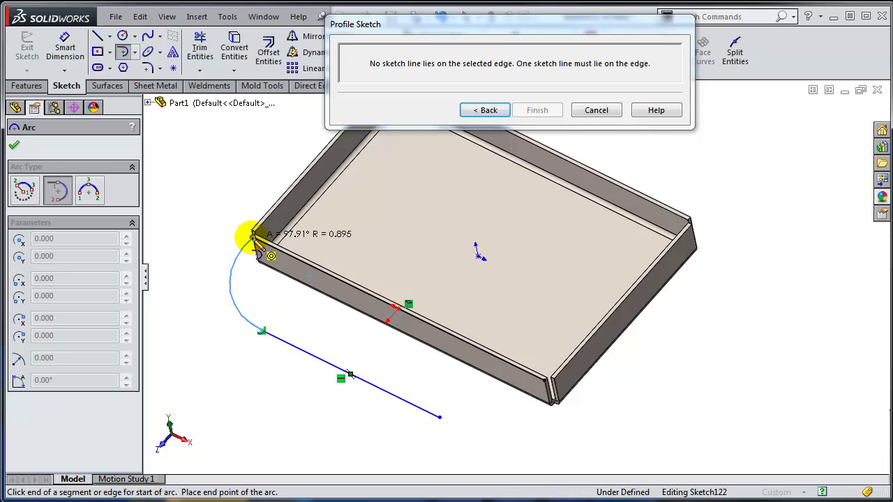
{"action": "left_click", "coordinate": [439, 419]}
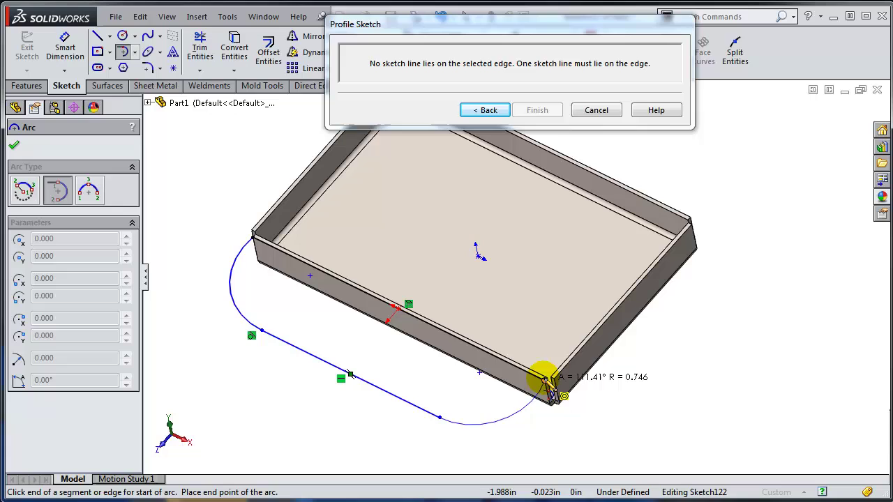
Finish the right end arc at the box corner and make the loose point coincident with the tray edge
{"action": "left_click", "coordinate": [548, 385]}
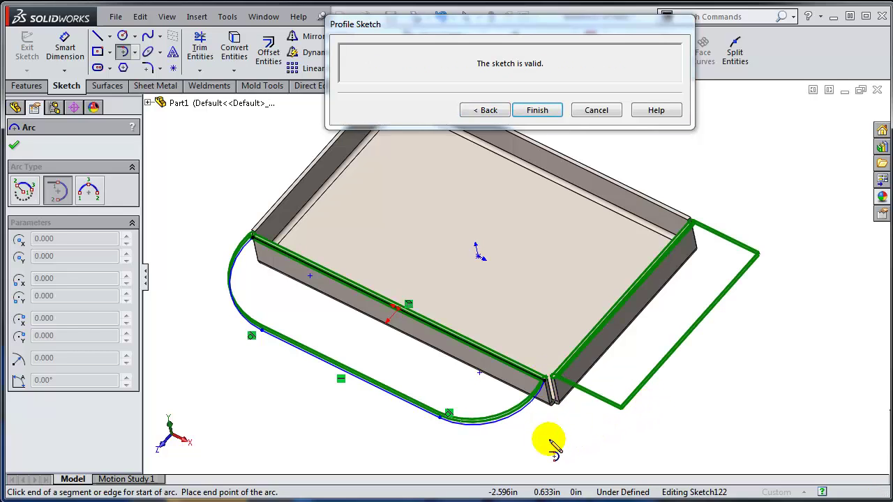
{"action": "key", "text": "Escape"}
{"action": "left_click", "coordinate": [480, 374]}
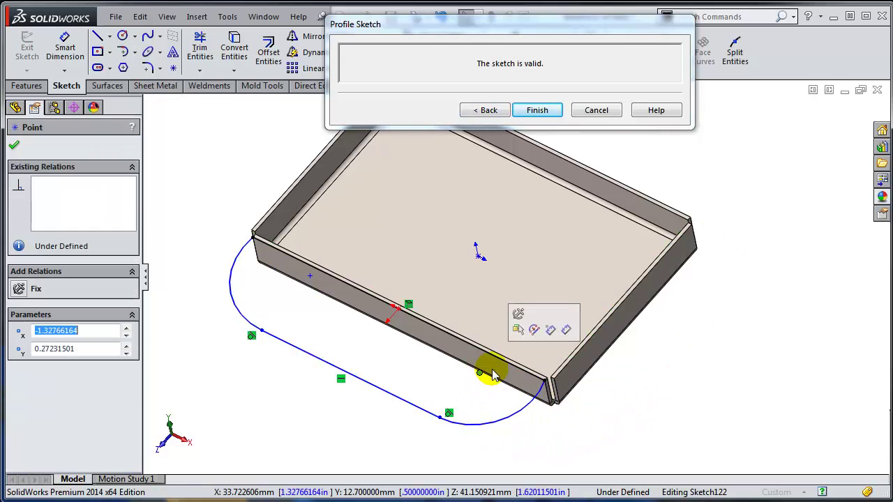
{"action": "left_click", "coordinate": [506, 369], "text": "ctrl"}
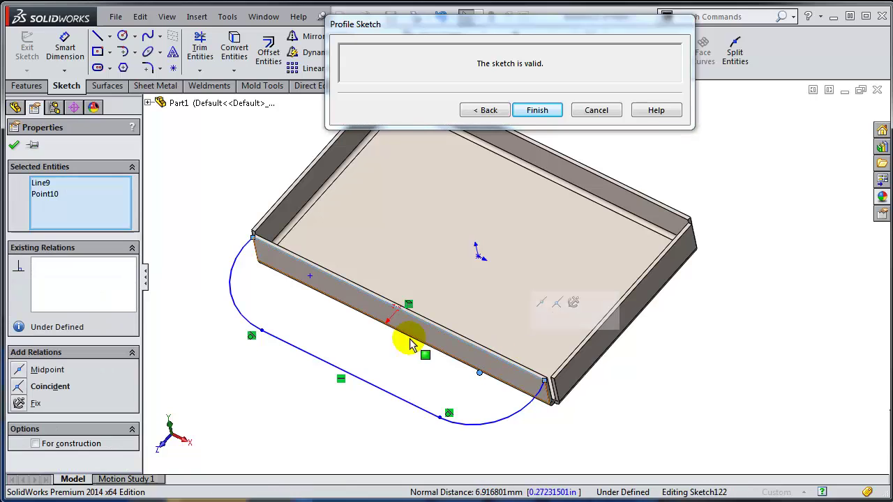
{"action": "left_click", "coordinate": [21, 387]}
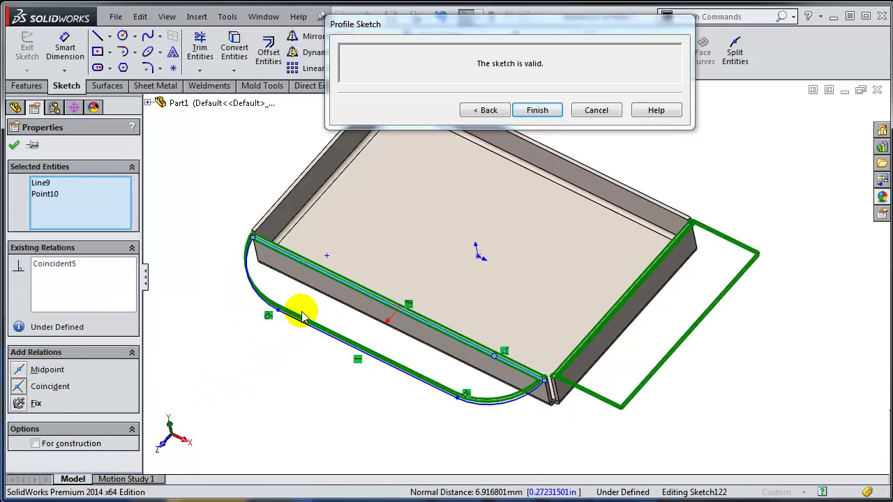
Make the left and right end arcs of the profile equal
{"action": "left_click", "coordinate": [259, 298]}
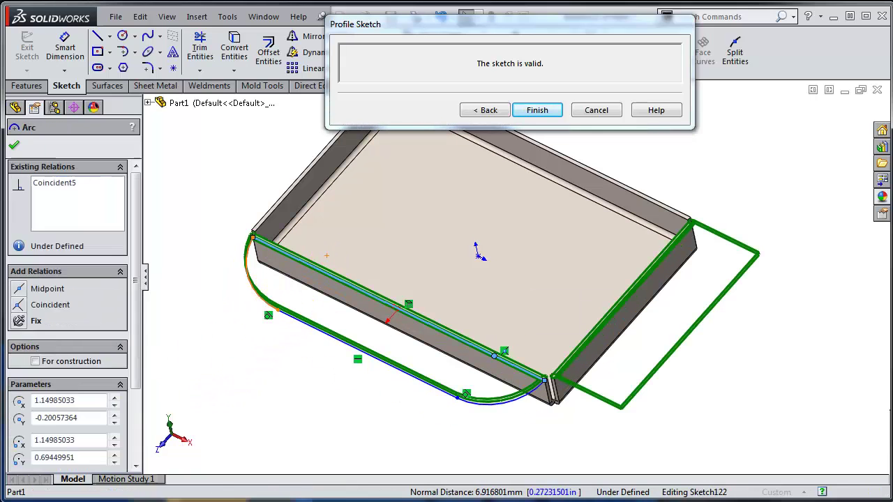
{"action": "left_click", "coordinate": [492, 405], "text": "ctrl"}
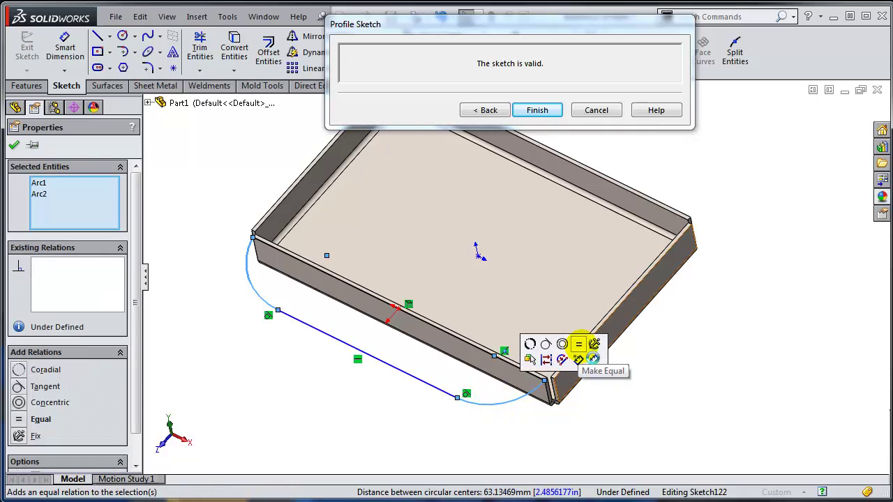
{"action": "left_click", "coordinate": [593, 359]}
{"action": "left_click", "coordinate": [817, 438]}
Dimension the profile's lower line 0.75 in from the tray's top edge
{"action": "left_click", "coordinate": [64, 49]}
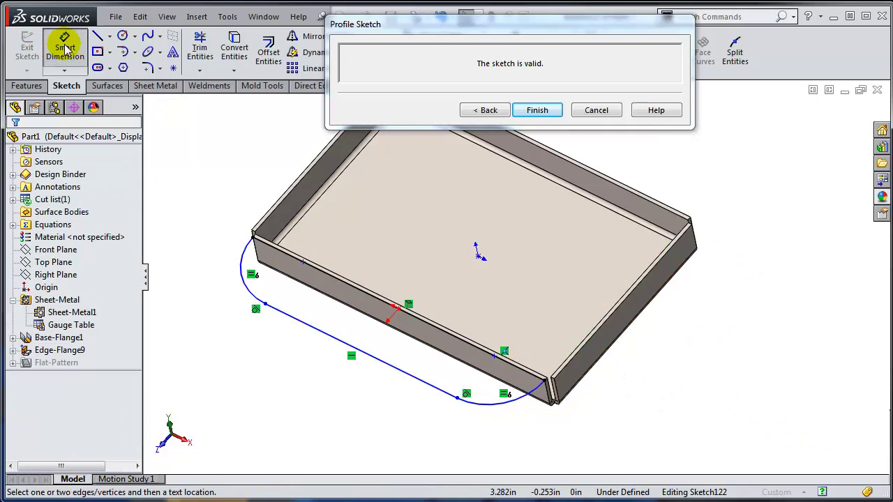
{"action": "left_click", "coordinate": [393, 367]}
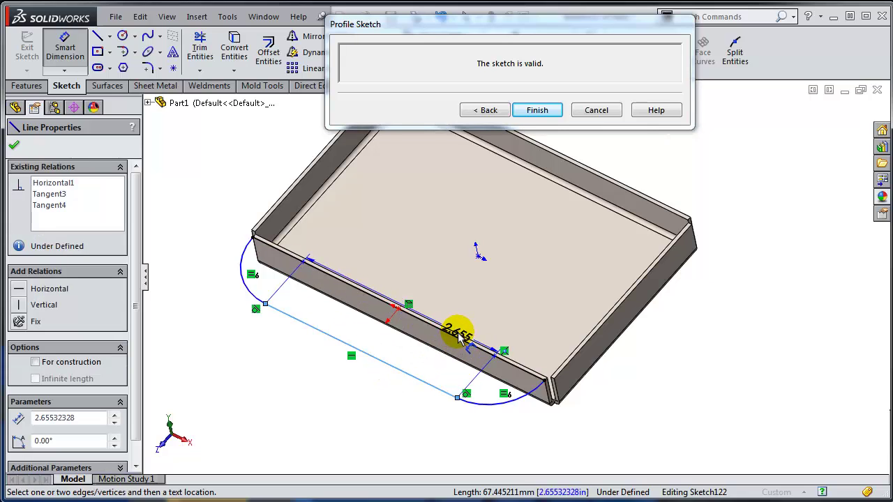
{"action": "scroll", "coordinate": [370, 286], "scroll_direction": "down", "scroll_amount": 3}
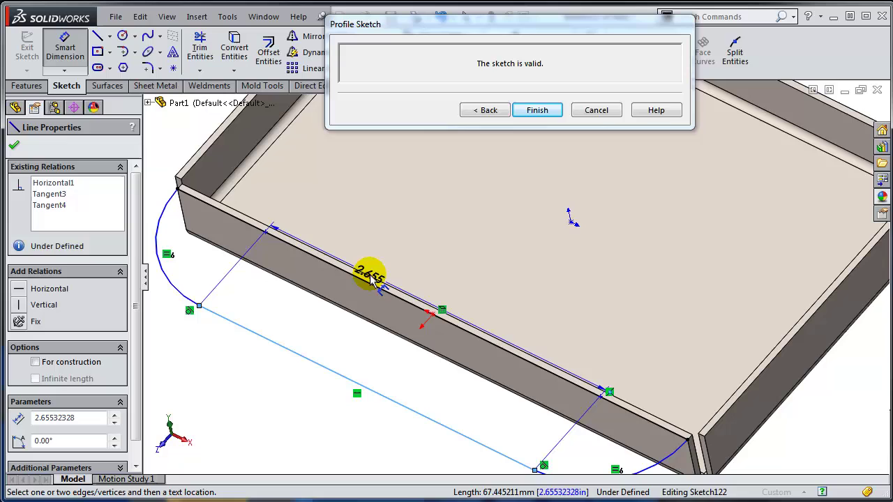
{"action": "left_click", "coordinate": [369, 279]}
{"action": "left_click", "coordinate": [317, 337]}
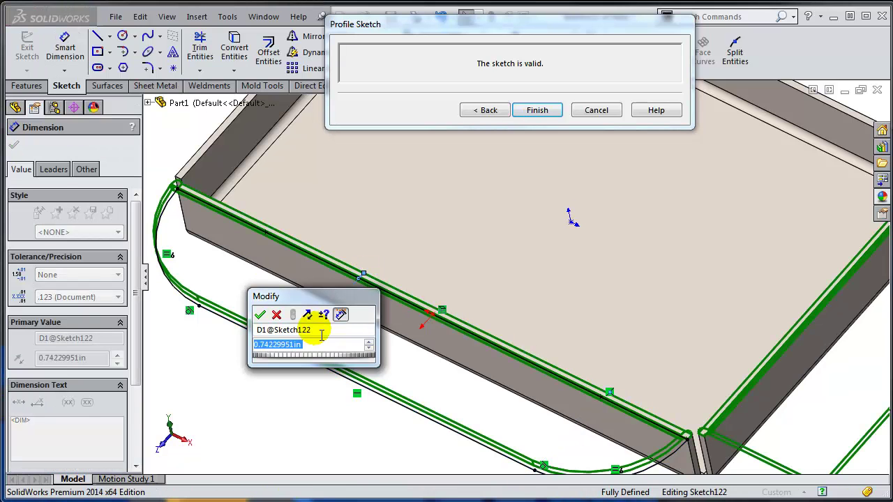
{"action": "type", "text": ".75"}
{"action": "key", "text": "Return"}
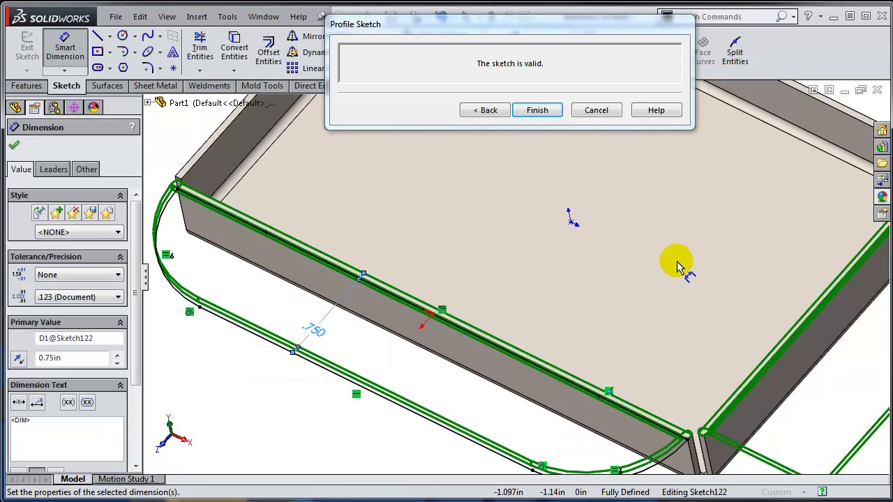
Finish the rounded-end profile sketch and select Edge<2> in the Flange Parameters list
{"action": "scroll", "coordinate": [627, 258], "scroll_direction": "up", "scroll_amount": 3}
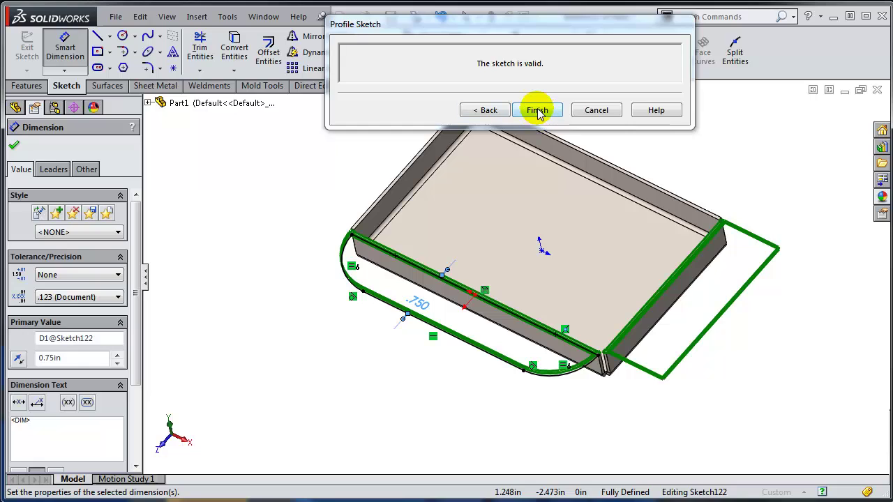
{"action": "left_click", "coordinate": [353, 267]}
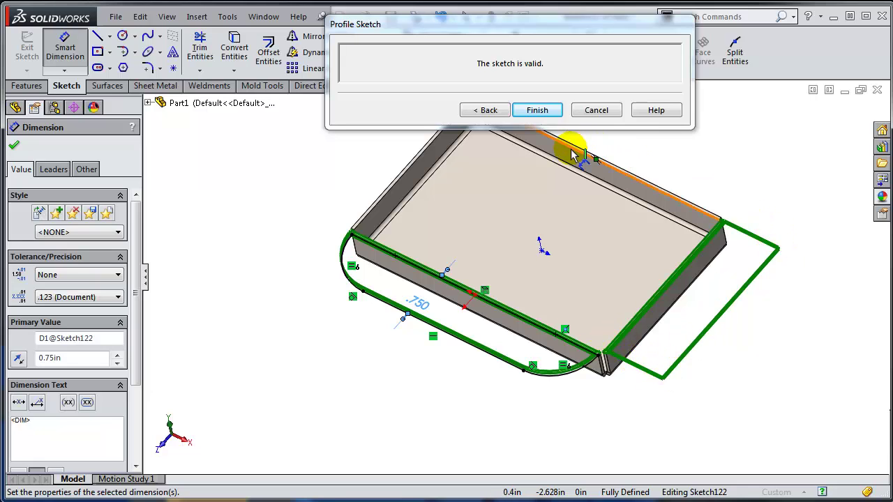
{"action": "left_click", "coordinate": [486, 110]}
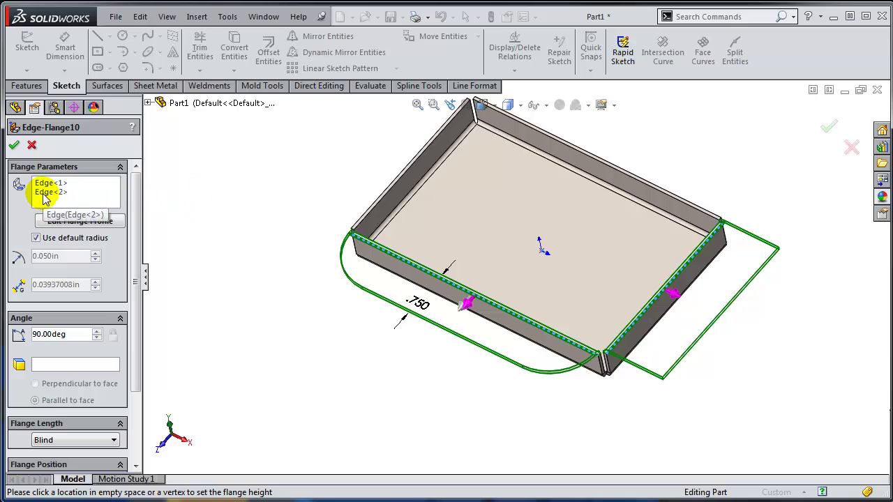
{"action": "left_click", "coordinate": [43, 199]}
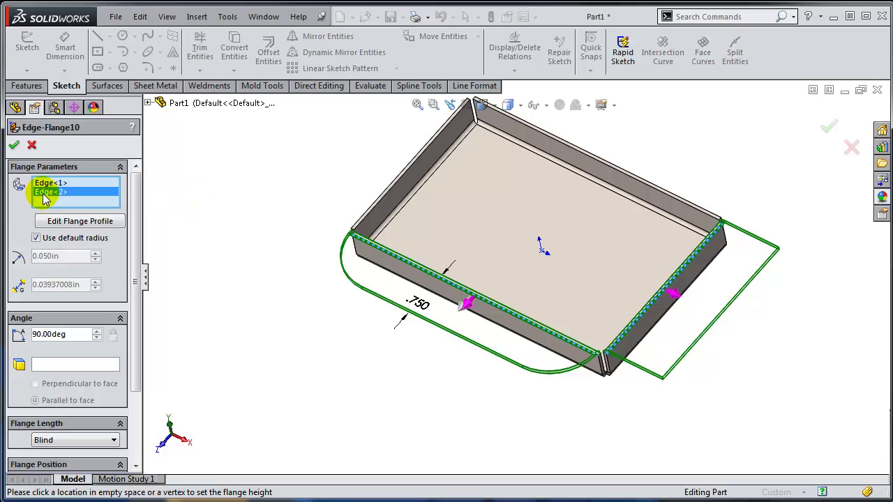
Open Edge<2>'s flange profile, expand Edge-Flange9 in the tree, and select the top and bottom side lines
{"action": "left_click", "coordinate": [96, 222]}
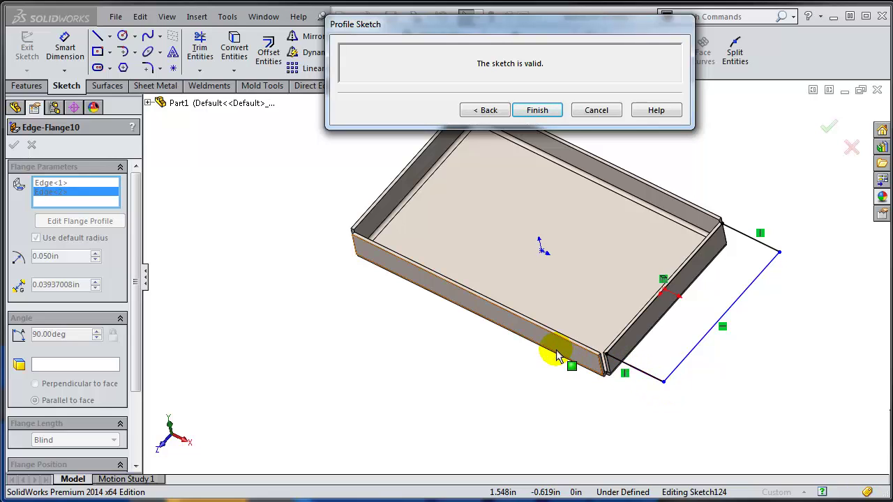
{"action": "left_click", "coordinate": [148, 102]}
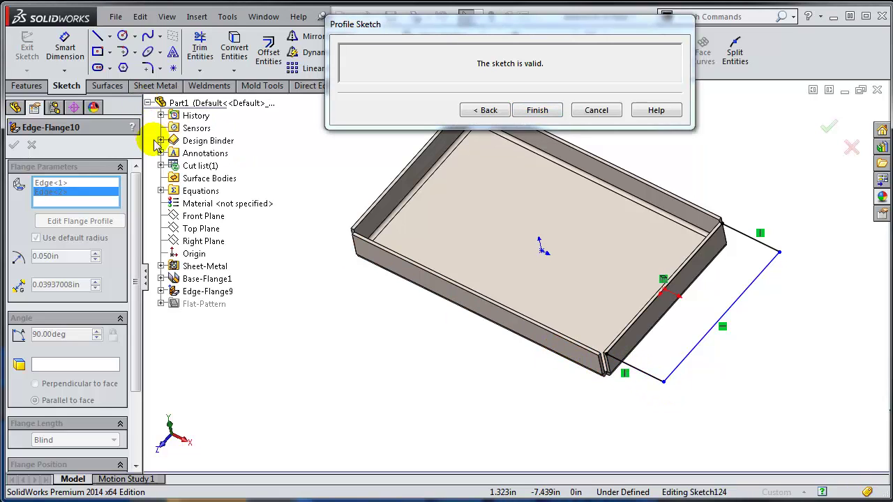
{"action": "left_click", "coordinate": [162, 291]}
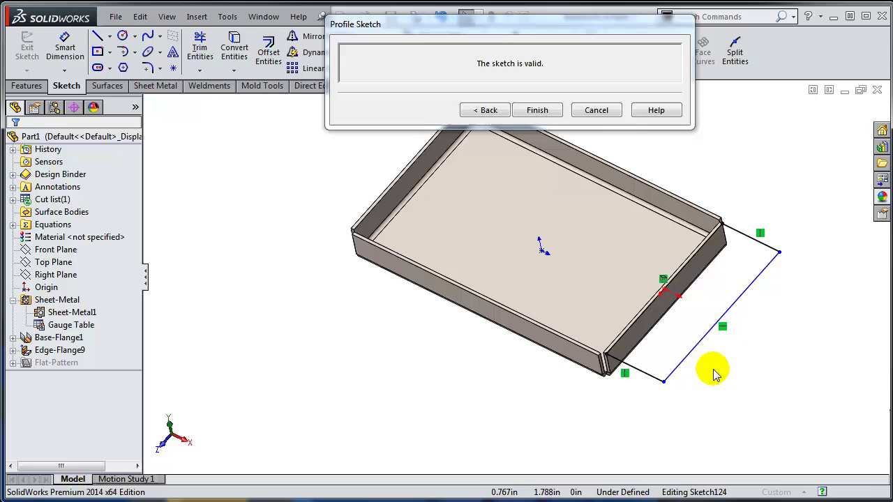
{"action": "scroll", "coordinate": [736, 261], "scroll_direction": "down", "scroll_amount": 2}
{"action": "left_click", "coordinate": [748, 242]}
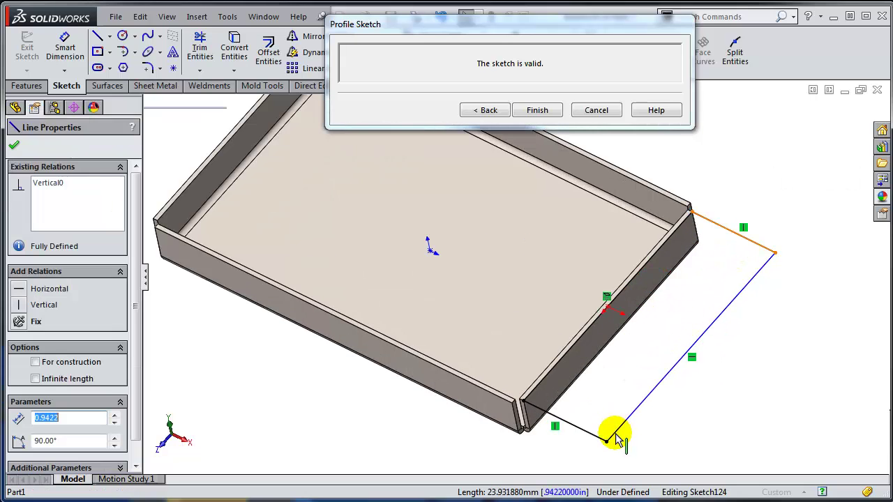
{"action": "left_click", "coordinate": [591, 435], "text": "ctrl"}
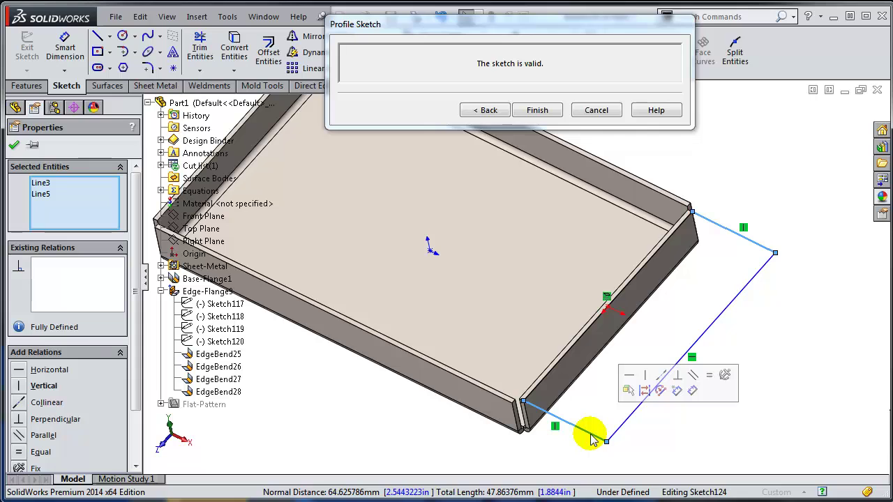
Delete the two side lines and reposition both ends of the remaining profile line
{"action": "key", "text": "Delete"}
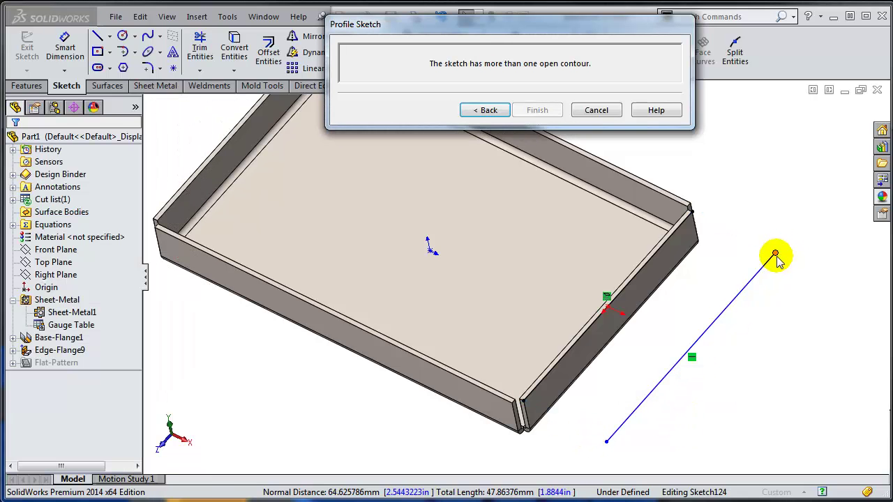
{"action": "mouse_move", "coordinate": [776, 253]}
{"action": "left_mouse_down"}
{"action": "mouse_move", "coordinate": [724, 326]}
{"action": "mouse_move", "coordinate": [720, 319]}
{"action": "left_mouse_up"}
{"action": "left_click", "coordinate": [638, 409]}
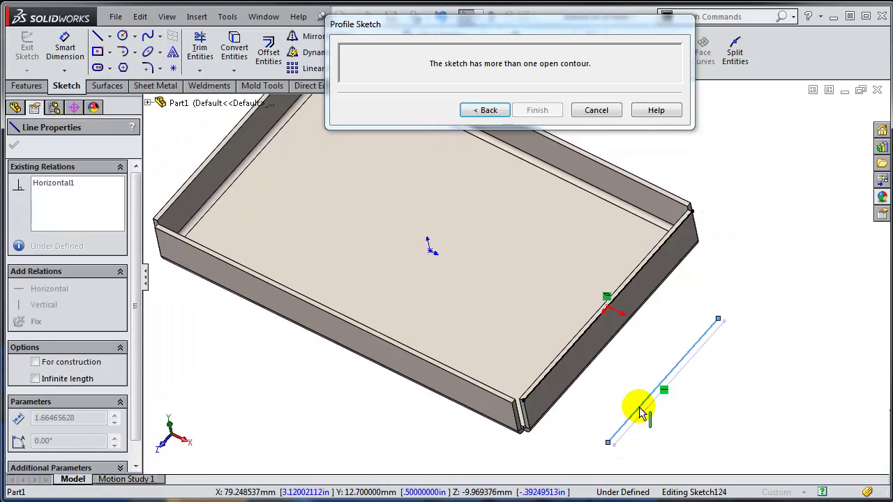
{"action": "left_click", "coordinate": [610, 443]}
{"action": "left_click_drag", "start_coordinate": [610, 444], "coordinate": [646, 400]}
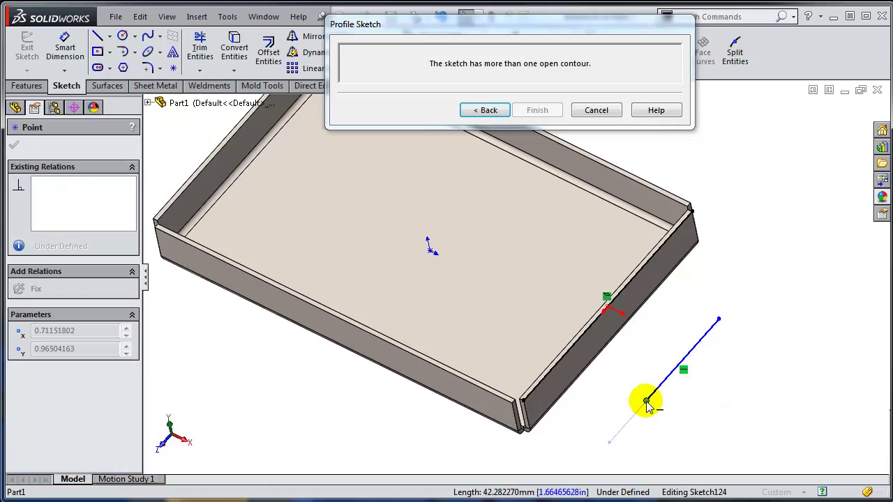
Draw tangent arcs from both line ends to the edge's top and front corners
{"action": "left_click", "coordinate": [124, 52]}
{"action": "left_click", "coordinate": [718, 319]}
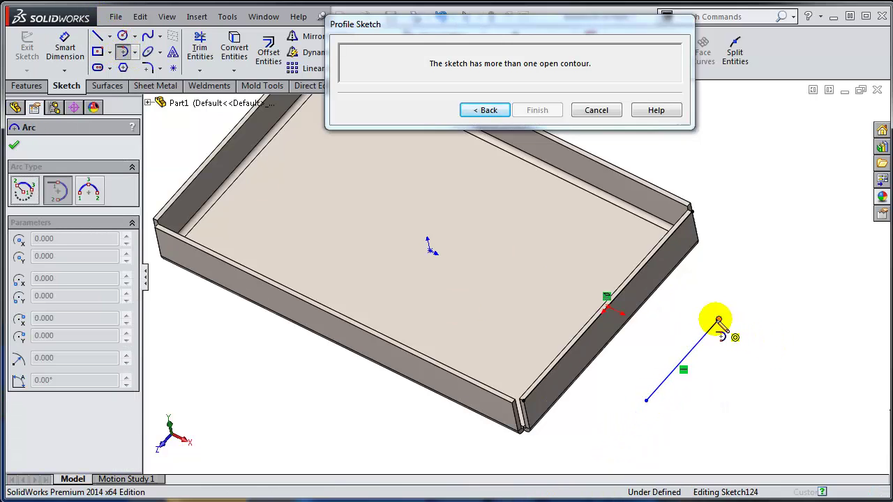
{"action": "left_click", "coordinate": [690, 208]}
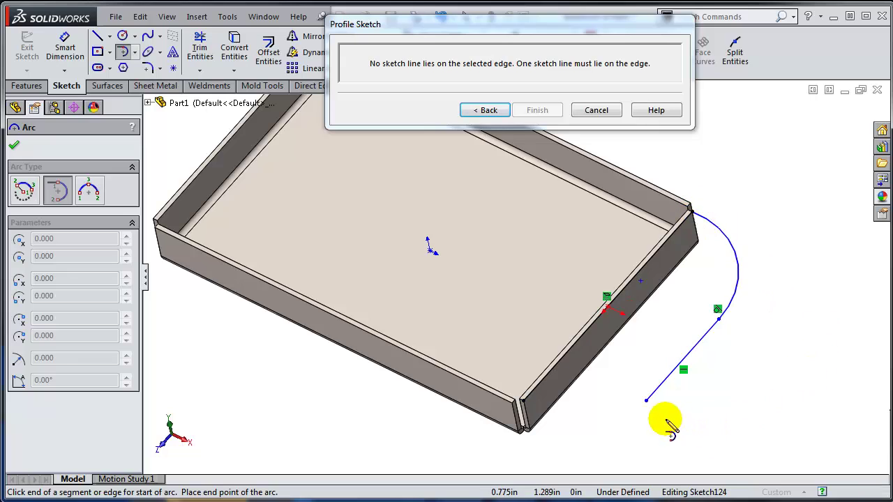
{"action": "left_click", "coordinate": [645, 401]}
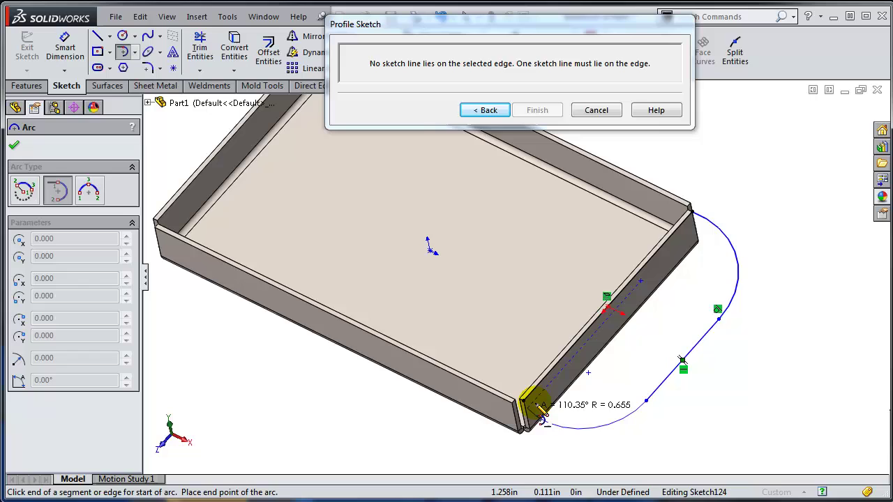
{"action": "left_click", "coordinate": [521, 402]}
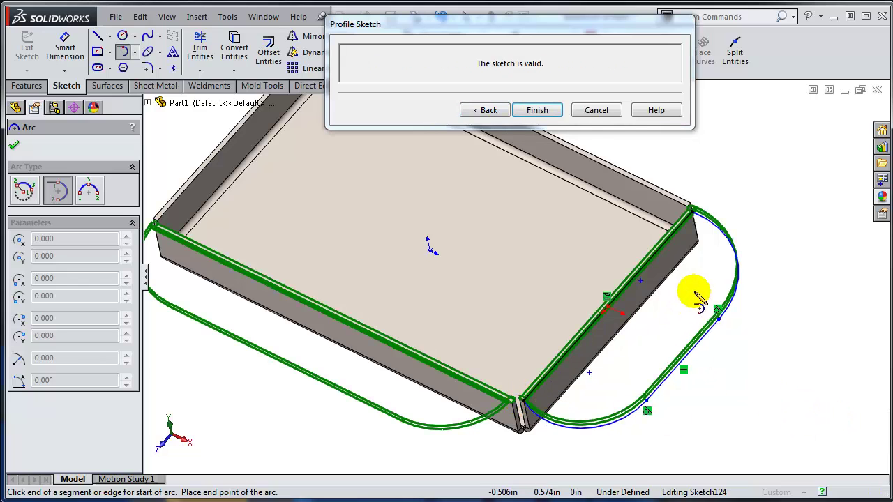
{"action": "scroll", "coordinate": [694, 299], "scroll_direction": "down", "scroll_amount": 2}
Make an arc's centre point coincident with the tray edge line
{"action": "key", "text": "f"}
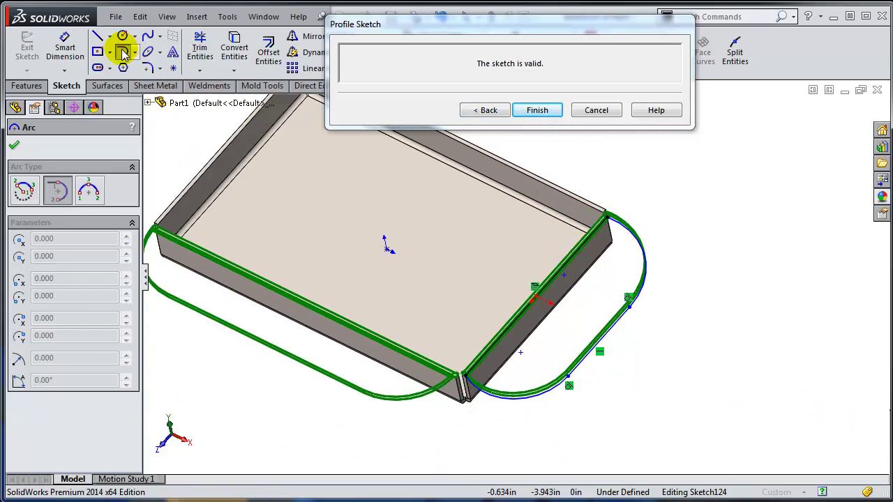
{"action": "left_click", "coordinate": [122, 51]}
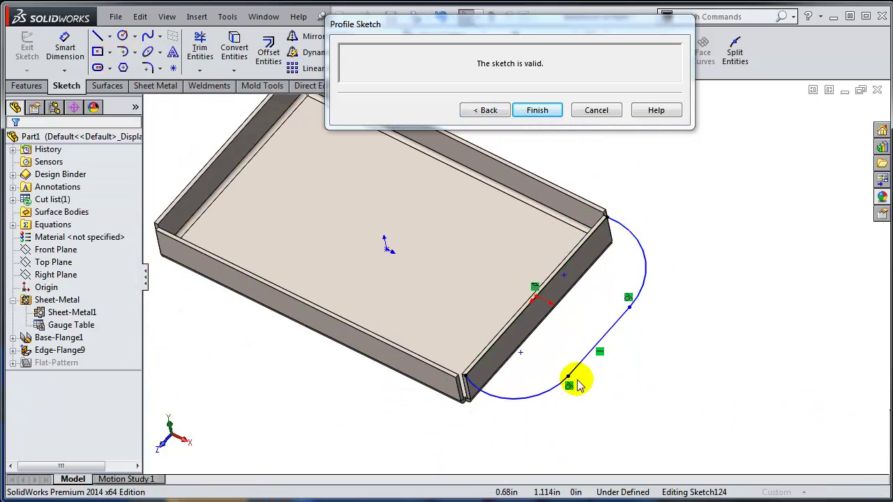
{"action": "left_click", "coordinate": [520, 353]}
{"action": "left_click", "coordinate": [498, 352], "text": "ctrl"}
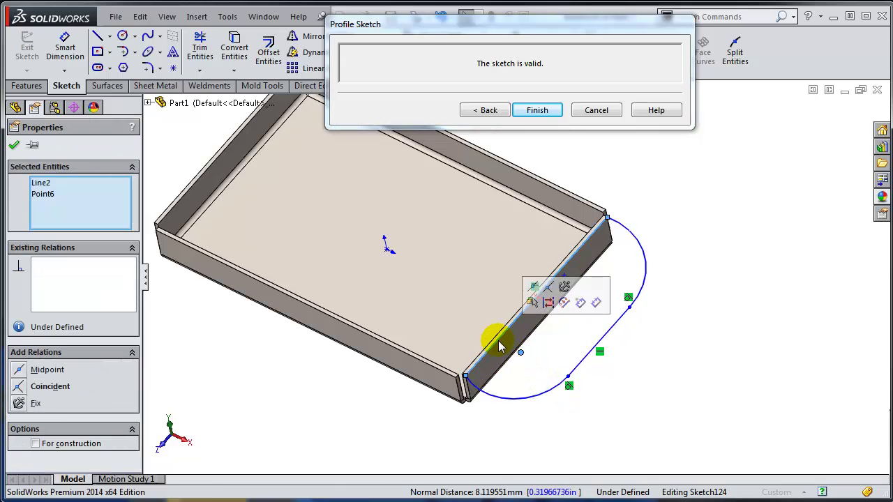
{"action": "left_click", "coordinate": [548, 291]}
{"action": "left_click", "coordinate": [703, 342]}
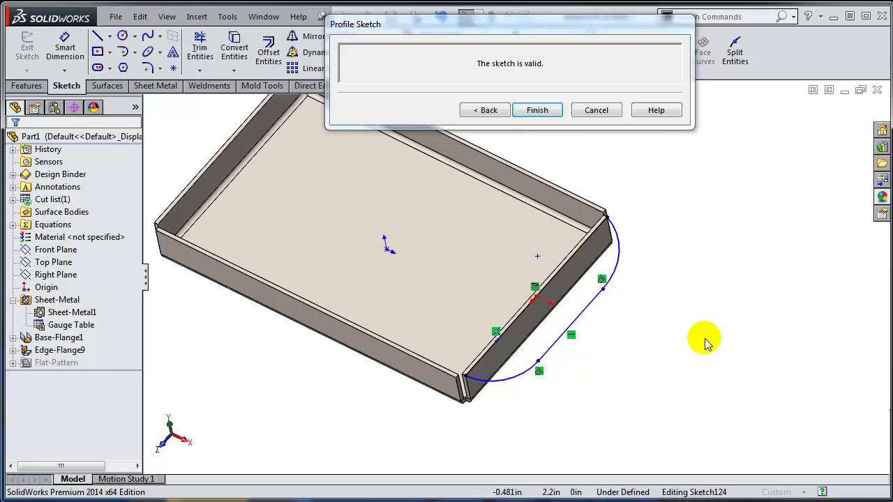
Make the lower and upper end arcs equal in radius
{"action": "left_click", "coordinate": [522, 377]}
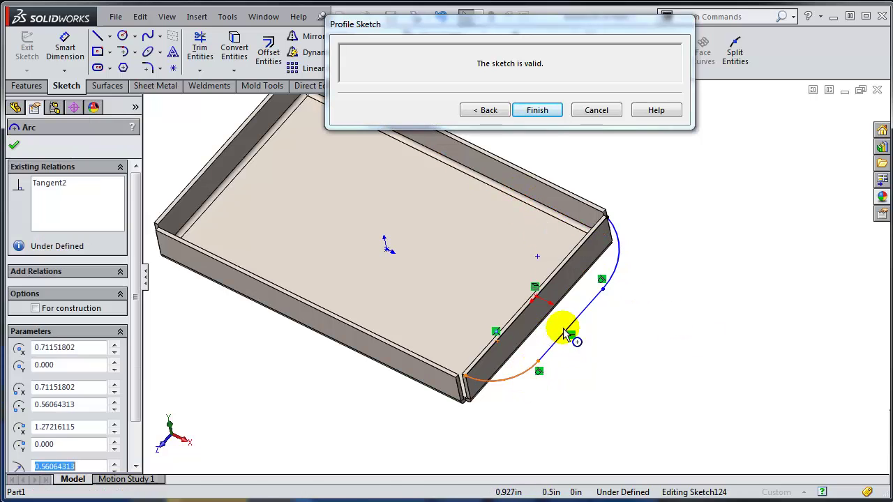
{"action": "left_click", "coordinate": [615, 268], "text": "ctrl"}
{"action": "left_click", "coordinate": [703, 218]}
{"action": "left_click", "coordinate": [702, 309]}
{"action": "scroll", "coordinate": [509, 293], "scroll_direction": "down", "scroll_amount": 4}
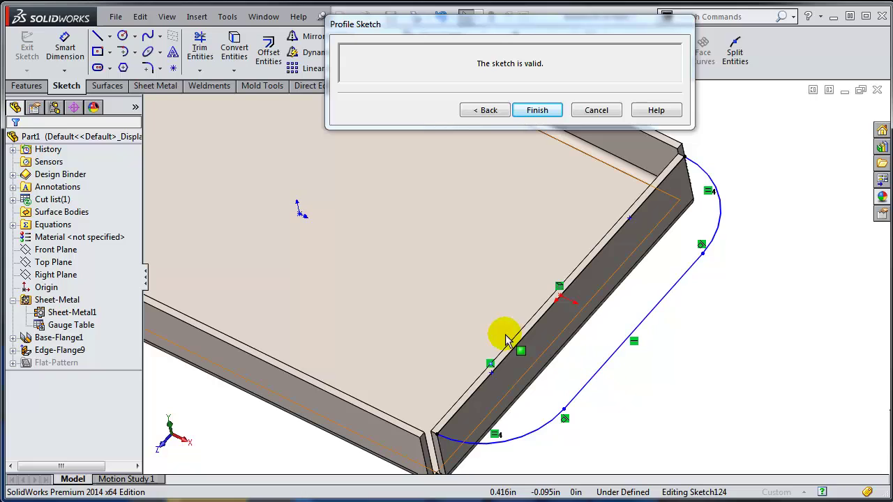
{"action": "scroll", "coordinate": [428, 409], "scroll_direction": "up", "scroll_amount": 3}
{"action": "scroll", "coordinate": [449, 373], "scroll_direction": "down", "scroll_amount": 2}
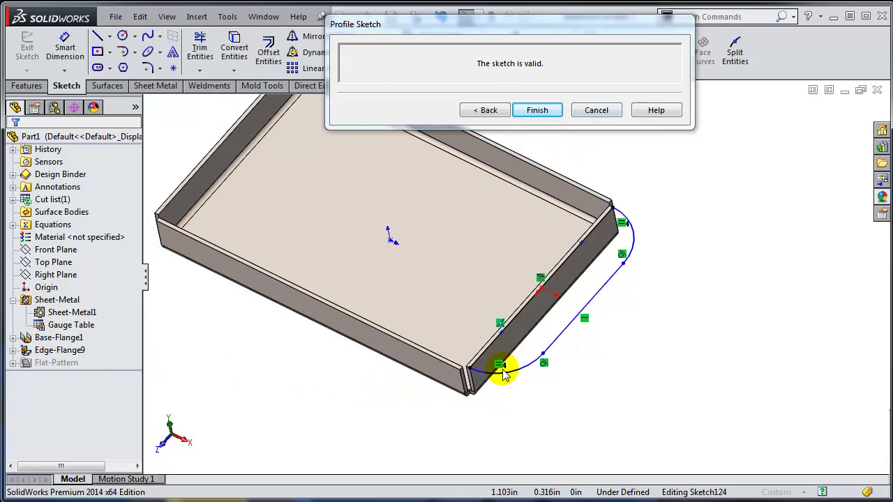
Finish the profile to build Edge-Flange10, then reopen Edge<2>'s flange profile via Edit Feature
{"action": "left_click", "coordinate": [540, 112]}
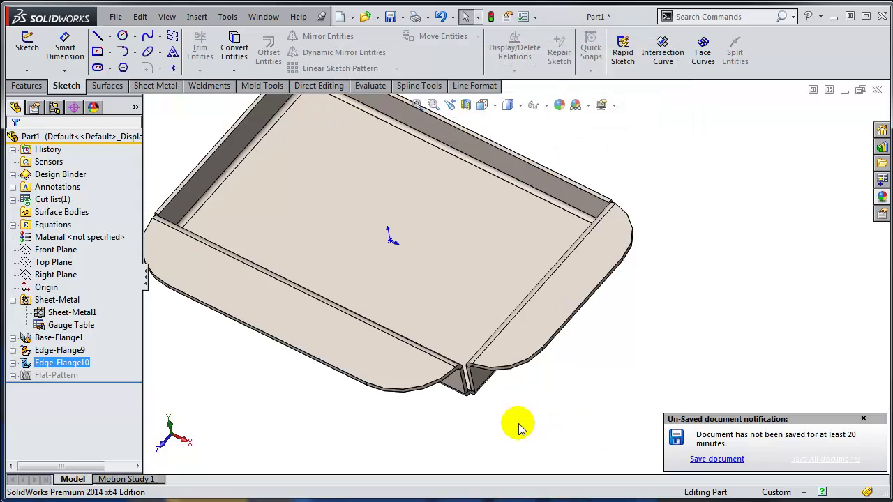
{"action": "right_click", "coordinate": [82, 368]}
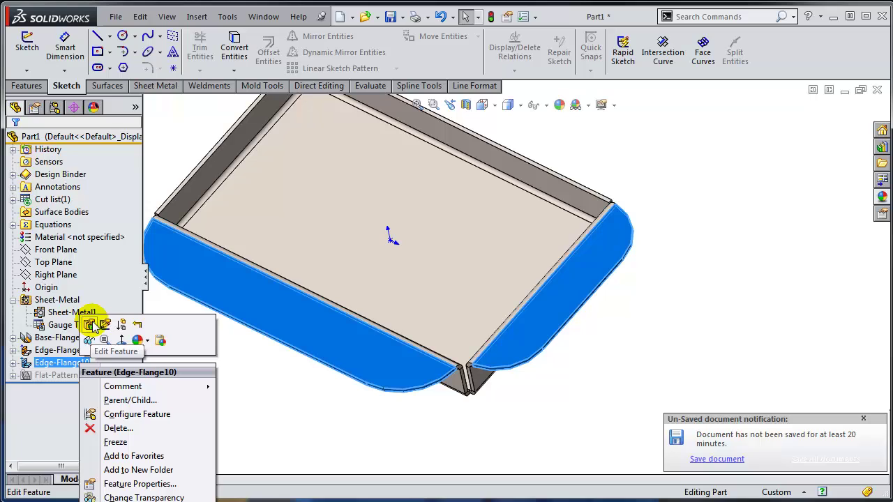
{"action": "left_click", "coordinate": [90, 339]}
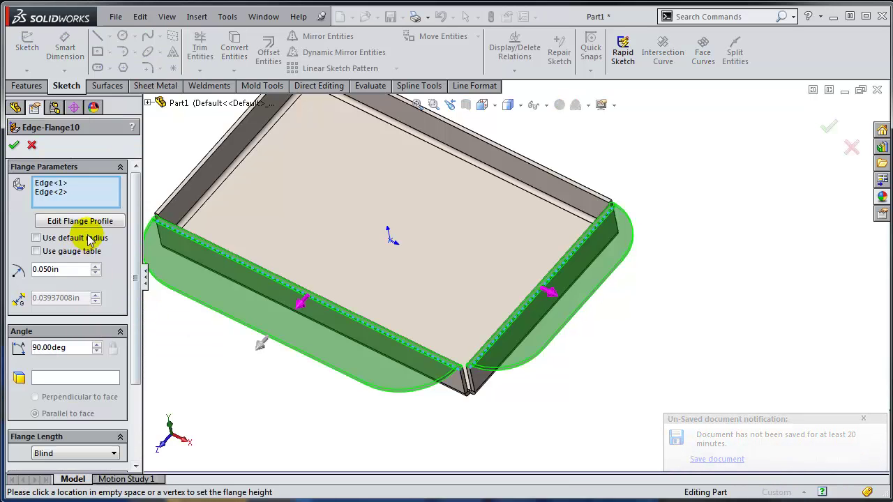
{"action": "left_click", "coordinate": [48, 192]}
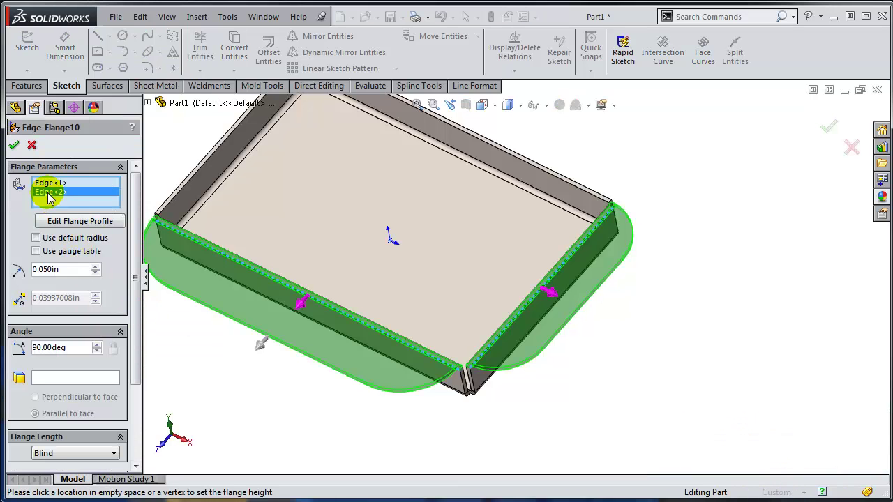
{"action": "left_click", "coordinate": [79, 221]}
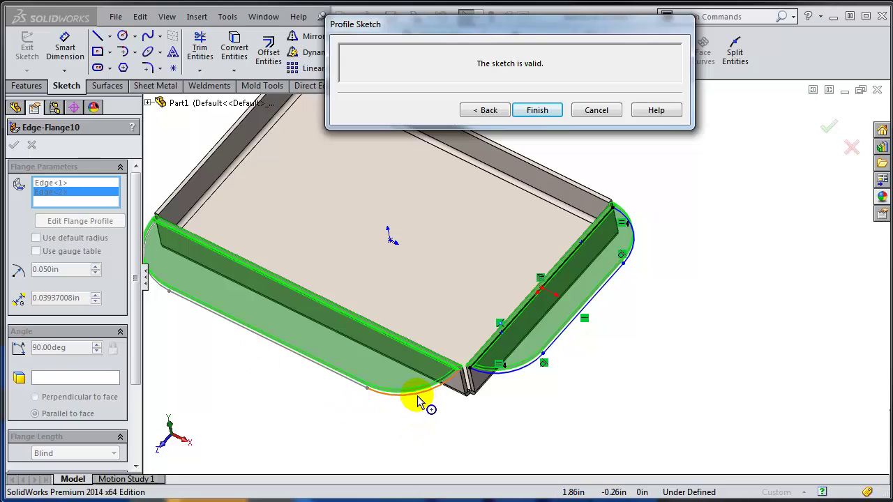
Make the second profile's arc equal to the first flange's arc and finish the profile
{"action": "mouse_move", "coordinate": [509, 378]}
{"action": "left_mouse_down"}
{"action": "mouse_move", "coordinate": [399, 393]}
{"action": "mouse_move", "coordinate": [508, 369]}
{"action": "mouse_move", "coordinate": [508, 380]}
{"action": "left_mouse_up"}
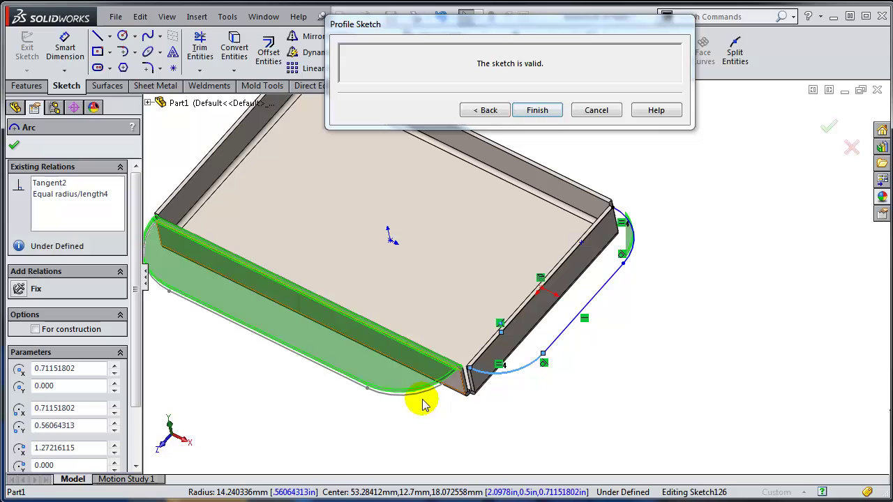
{"action": "left_click", "coordinate": [412, 393], "text": "ctrl"}
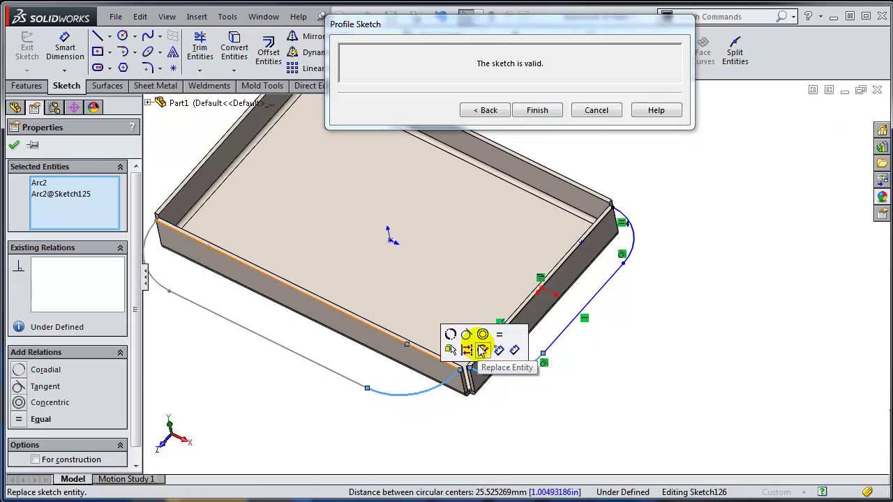
{"action": "left_click", "coordinate": [499, 335]}
{"action": "left_click", "coordinate": [682, 405]}
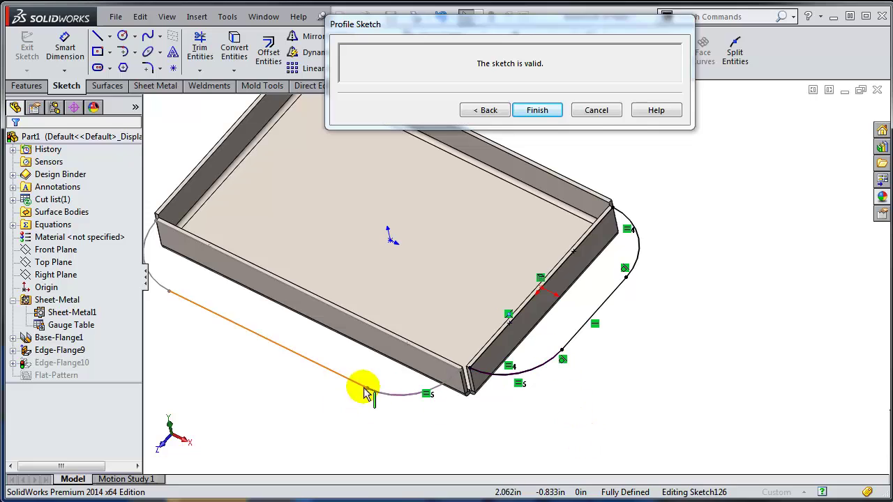
{"action": "left_click", "coordinate": [549, 119]}
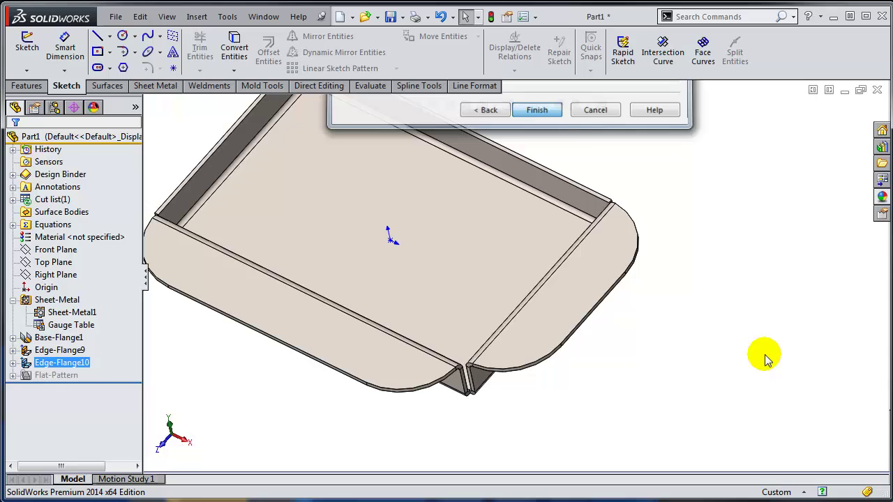
Expand Edge-Flange10, edit Sketch126 to inspect it alongside Sketch125, then exit the sketch
{"action": "left_click", "coordinate": [12, 362]}
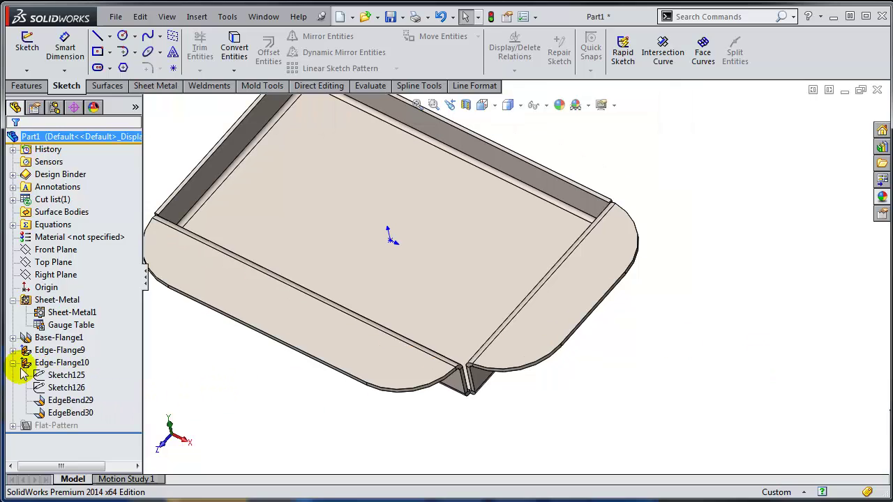
{"action": "left_click", "coordinate": [62, 390]}
{"action": "right_click", "coordinate": [62, 392]}
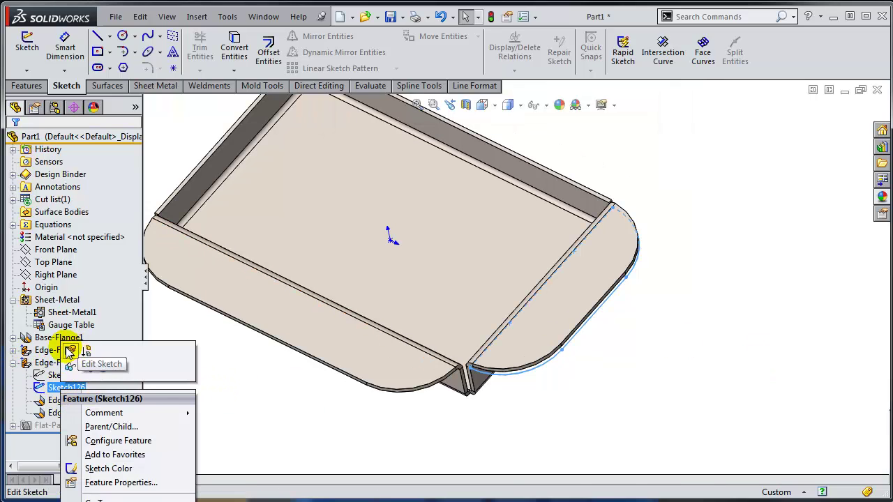
{"action": "left_click", "coordinate": [75, 361]}
{"action": "left_click", "coordinate": [76, 387]}
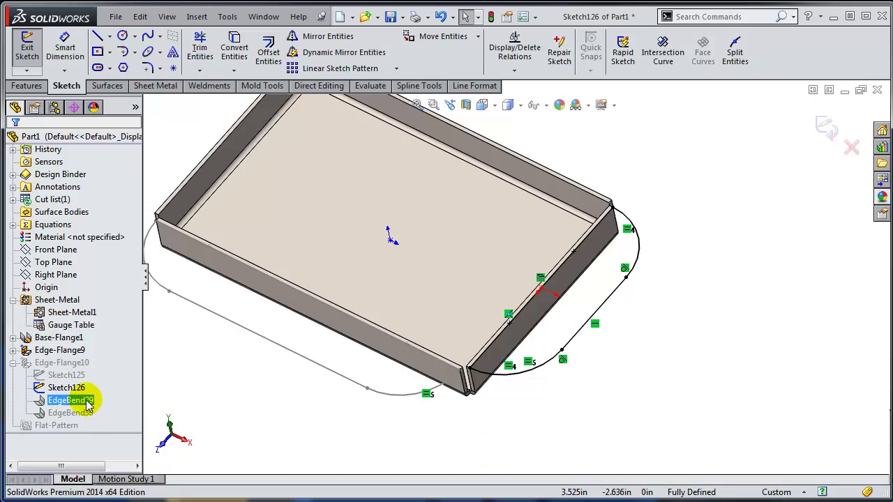
{"action": "left_click", "coordinate": [63, 377]}
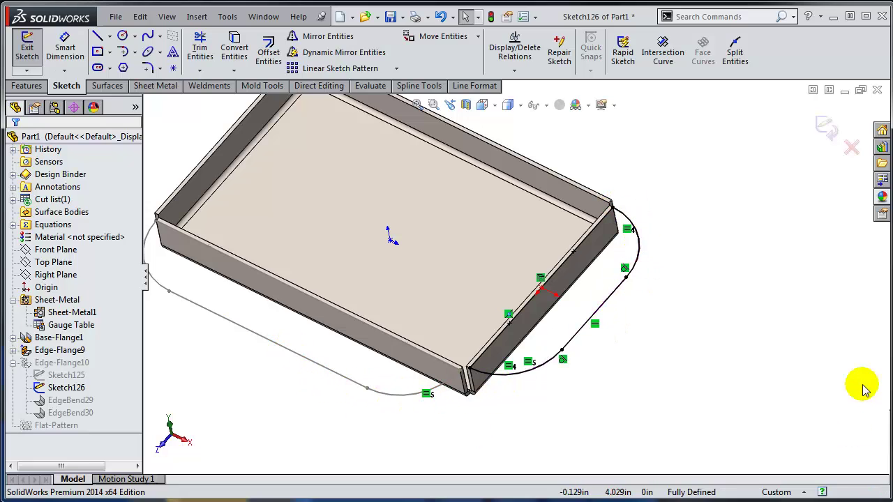
{"action": "left_click", "coordinate": [825, 127]}
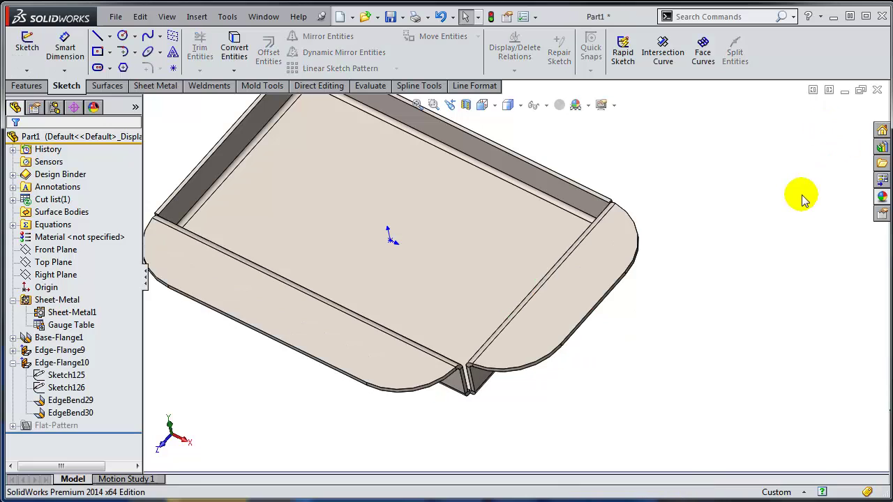